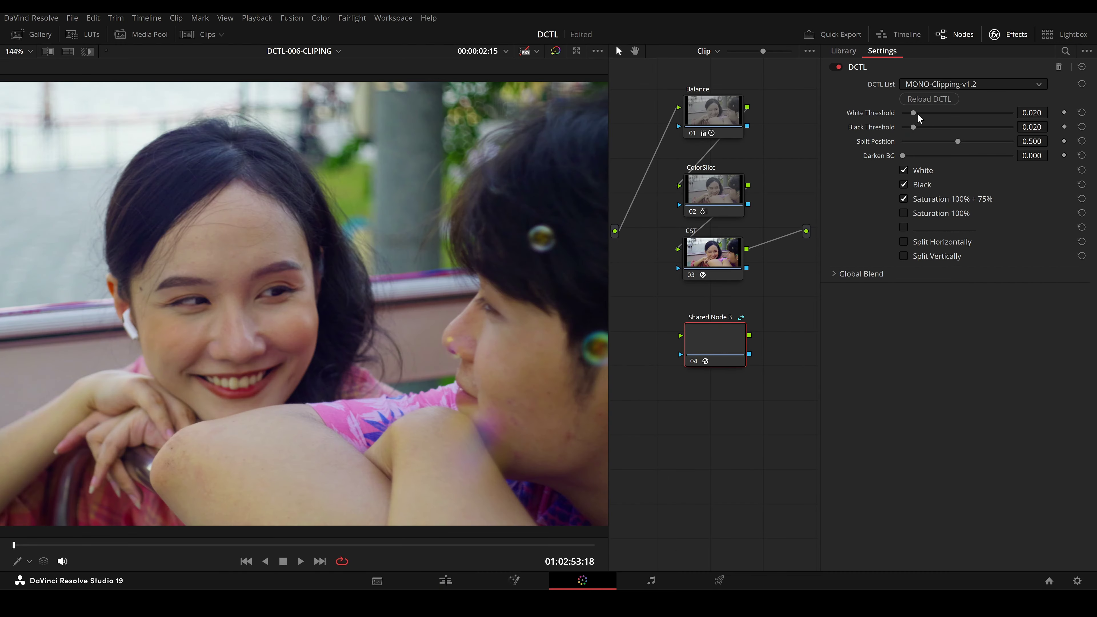
Raise the gradient's White Threshold to about 0.039 and Black Threshold to about 0.047.
left_click_drag(915, 114, 959, 115)
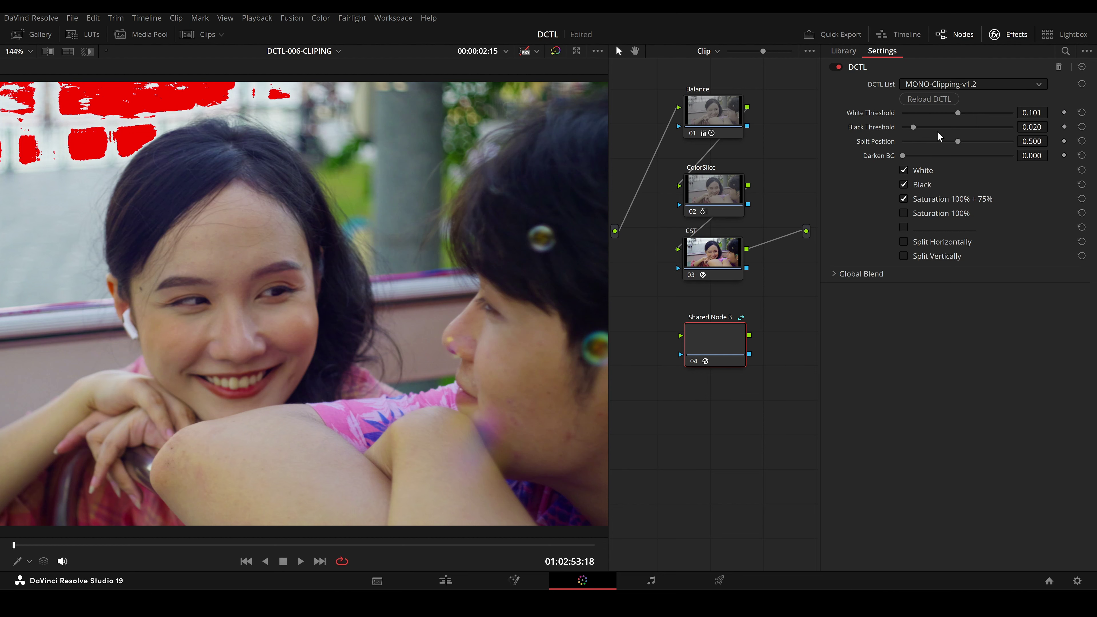
left_click_drag(913, 127, 927, 128)
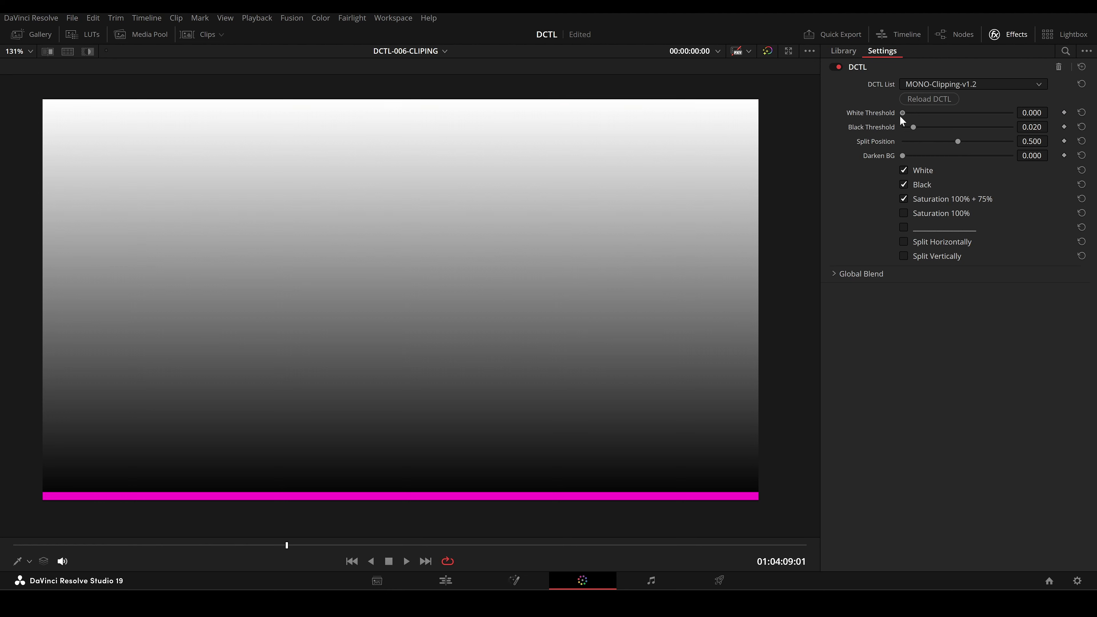
left_click_drag(903, 117, 928, 144)
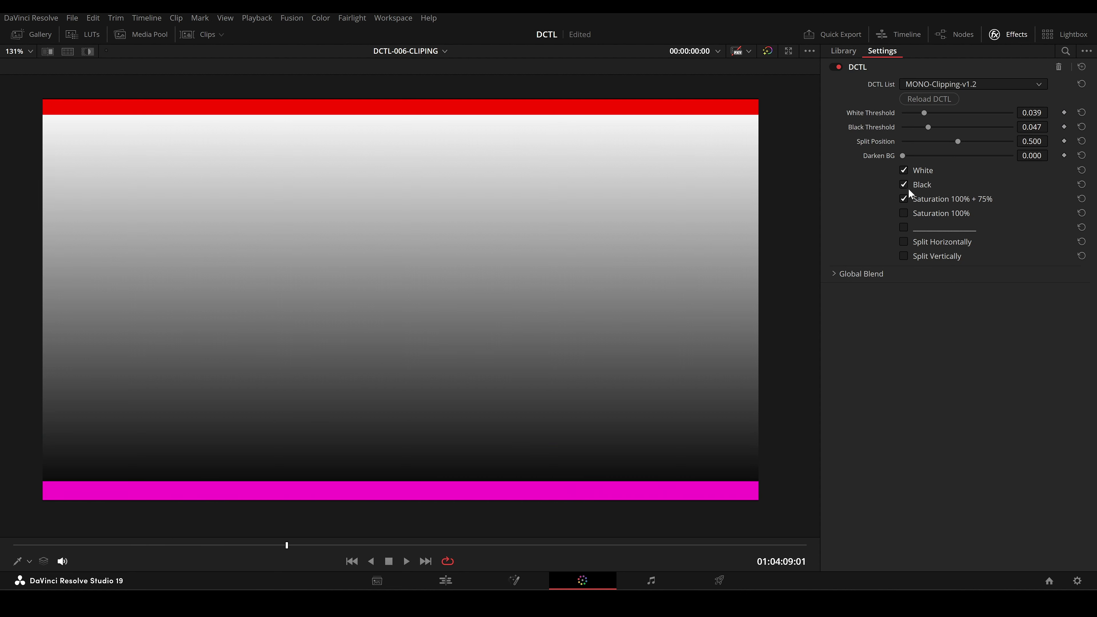
Toggle the White and Black clipping overlays off and on to compare.
left_click(916, 187)
left_click(917, 191)
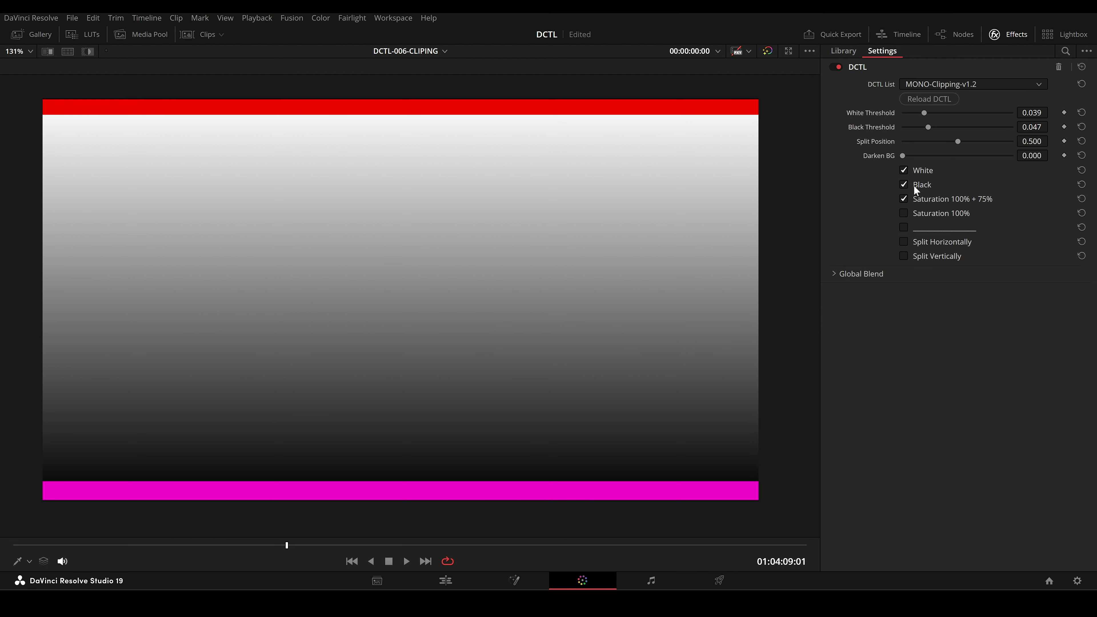
left_click(910, 169)
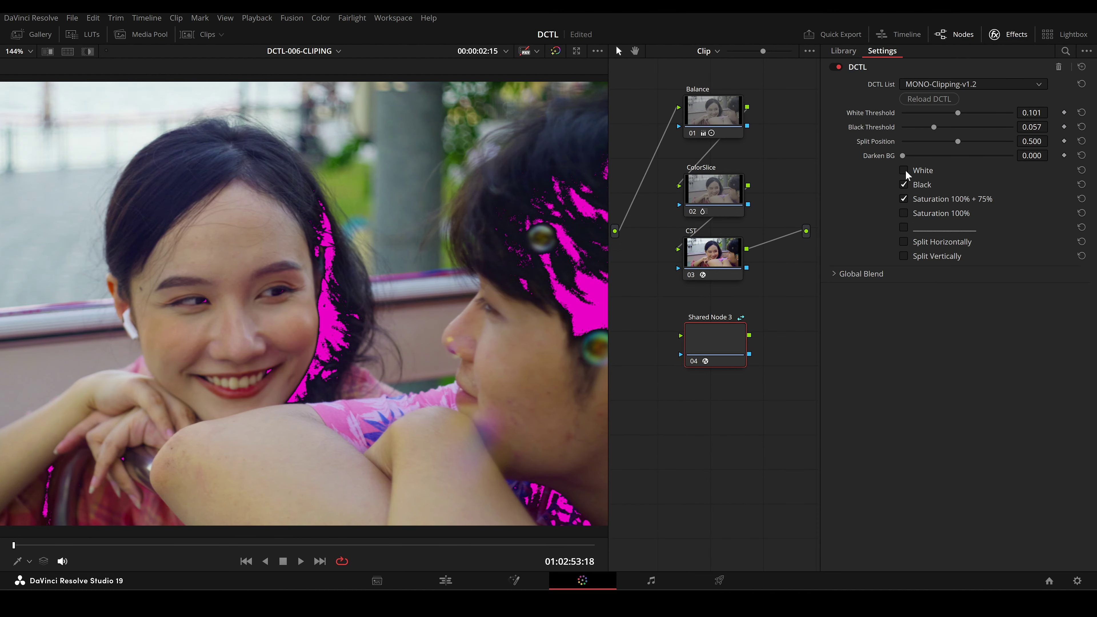
left_click(905, 170)
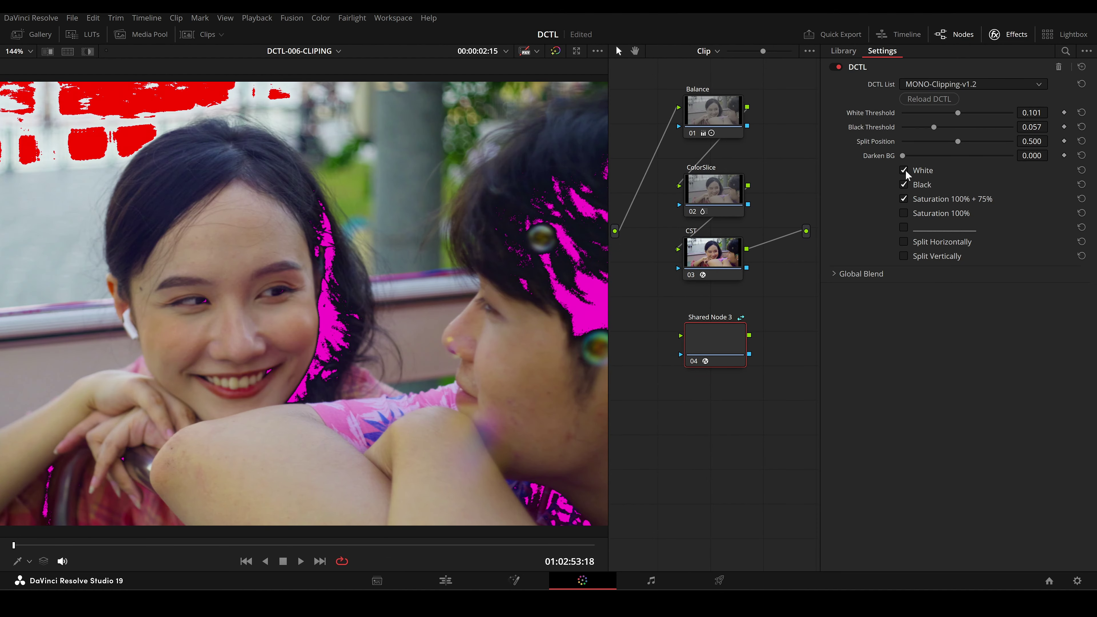
left_click(908, 187)
left_click(907, 186)
Darken the background to about 0.886 and recheck the White and Black overlays.
left_click_drag(903, 156, 1002, 167)
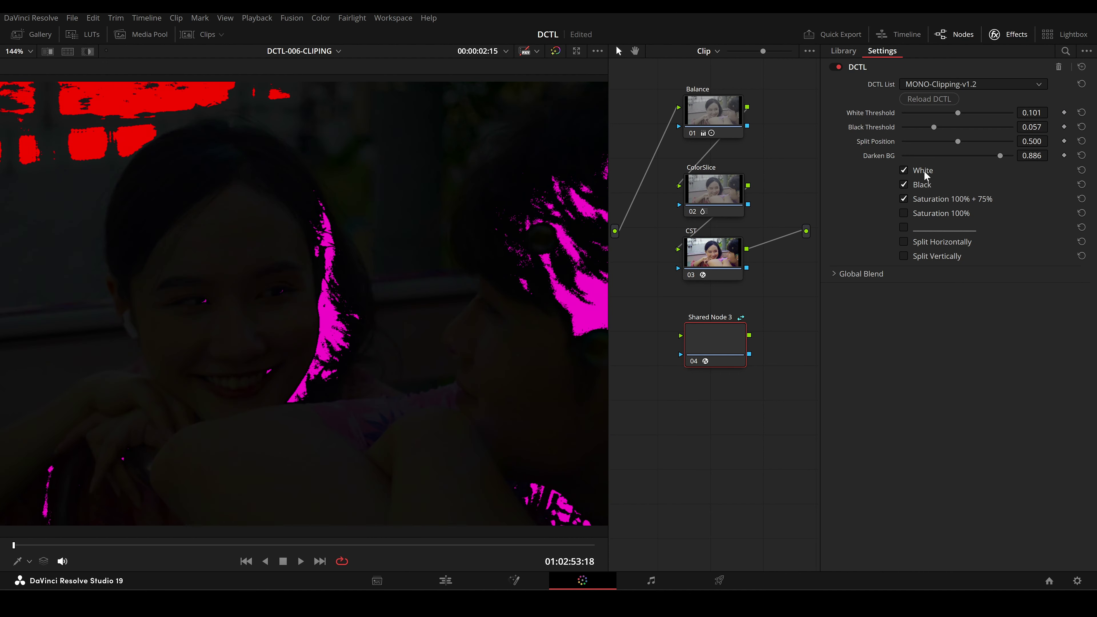
left_click(904, 171)
left_click(904, 172)
left_click(904, 185)
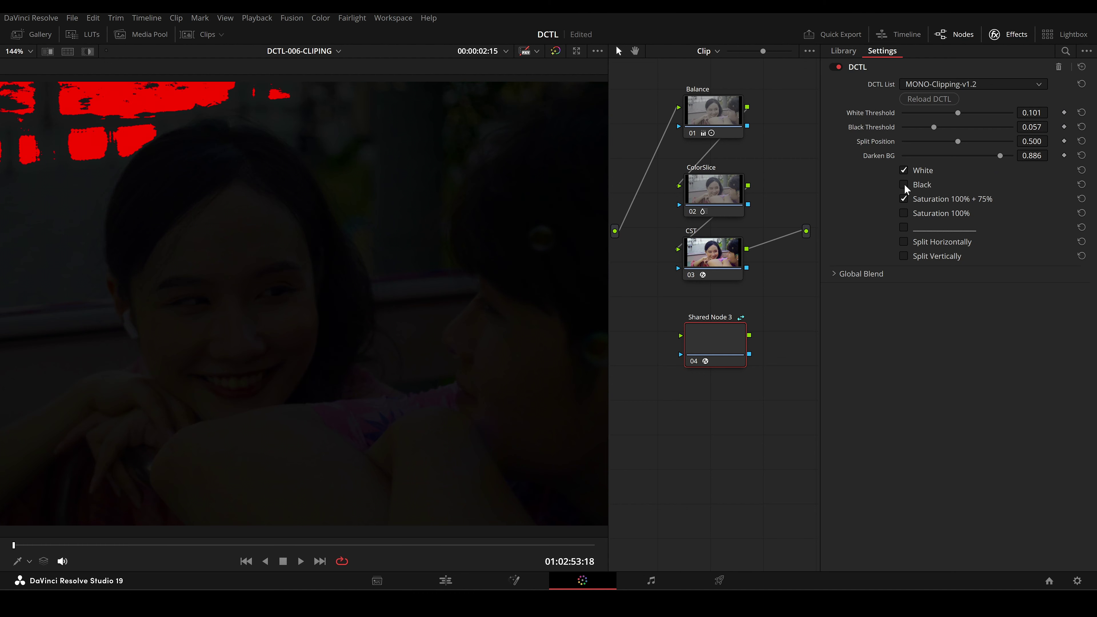
left_click(904, 185)
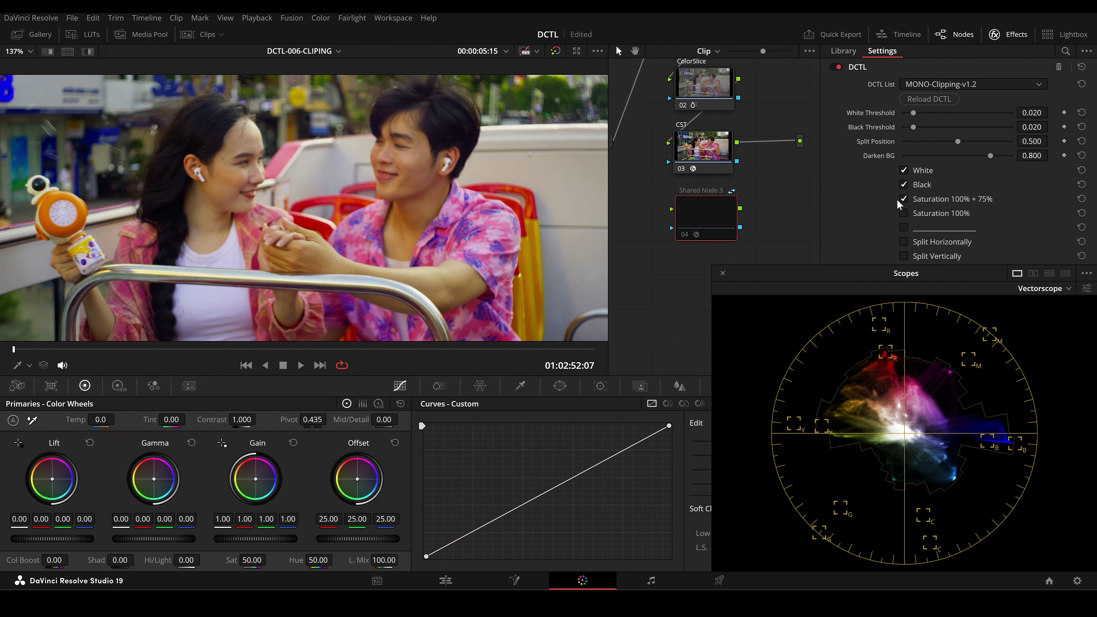
On Shared Node 3, remove the background darkening and boost the bus clip's saturation.
left_click(722, 204)
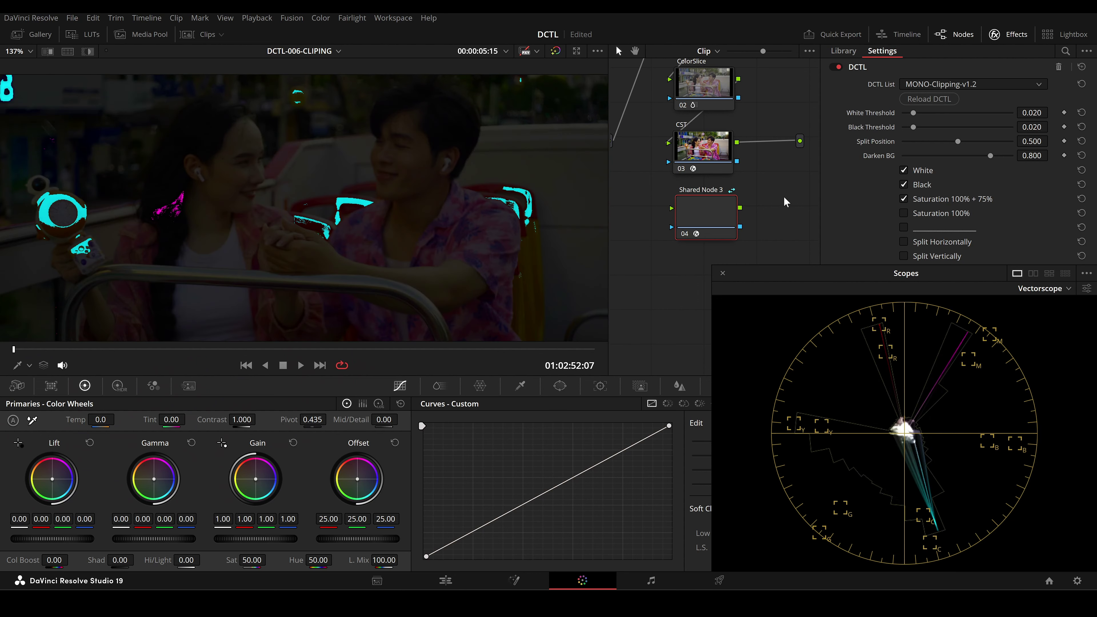
mouse_move(991, 155)
left_mouse_down()
mouse_move(882, 157)
mouse_move(995, 160)
left_mouse_up()
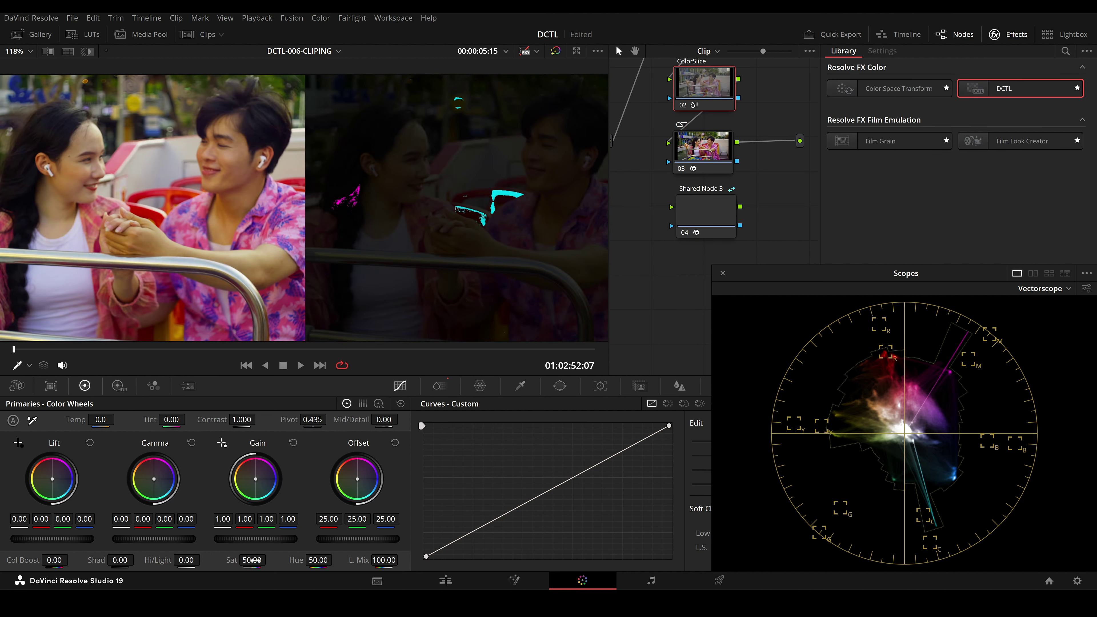
left_click_drag(252, 560, 269, 559)
Switch clips via Lightbox and raise saturation toward 100 on the ColorSlice node.
left_click(1065, 34)
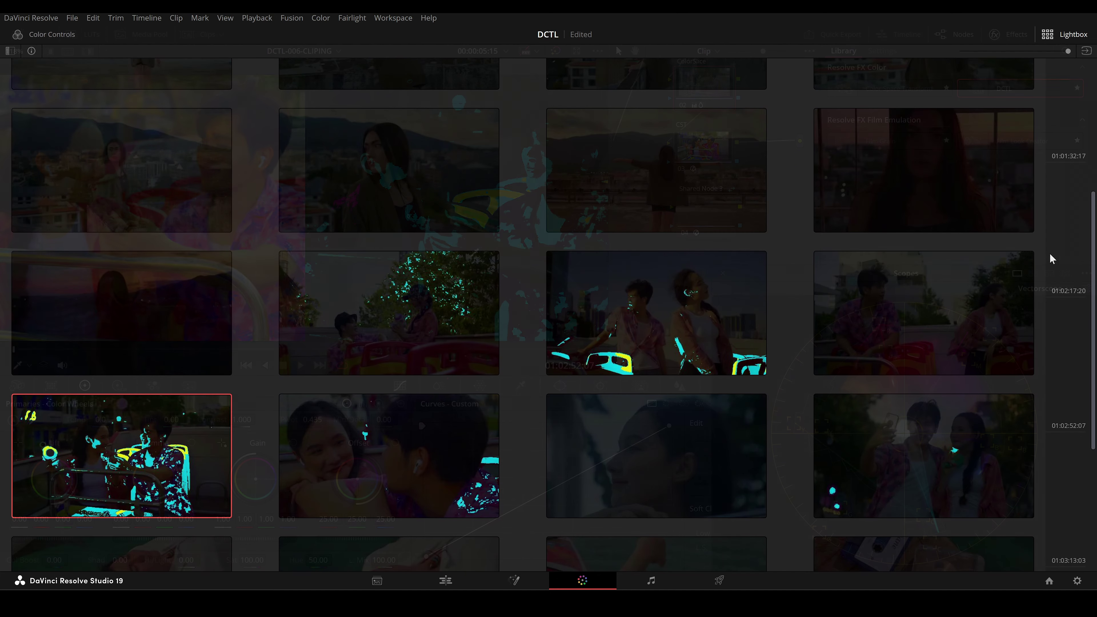
left_click_drag(1090, 266, 1080, 401)
left_click(424, 241)
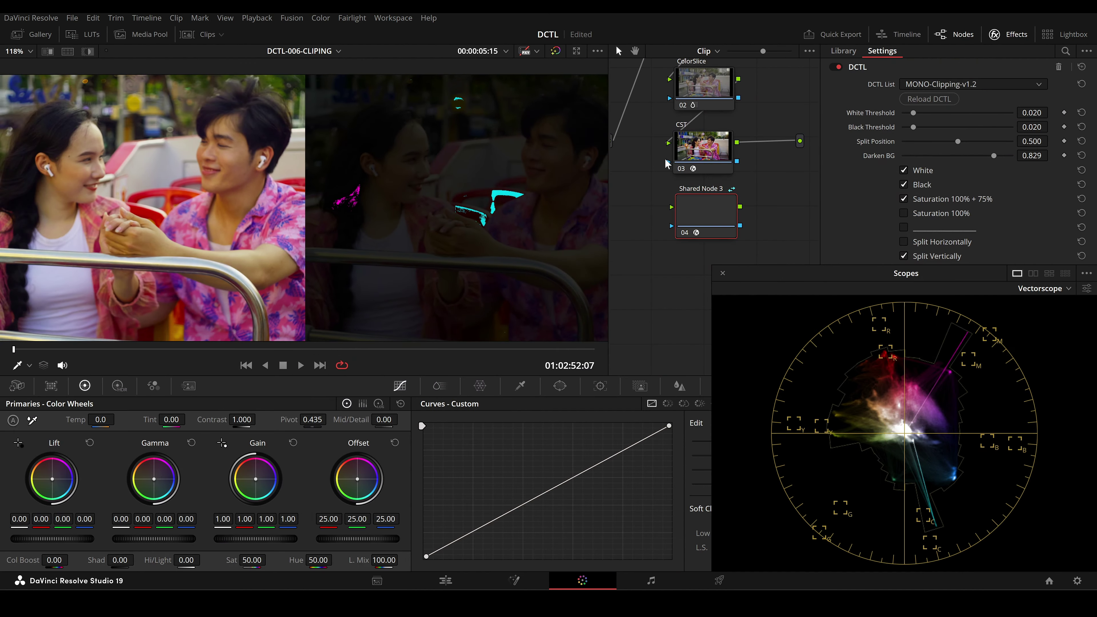
left_click(704, 95)
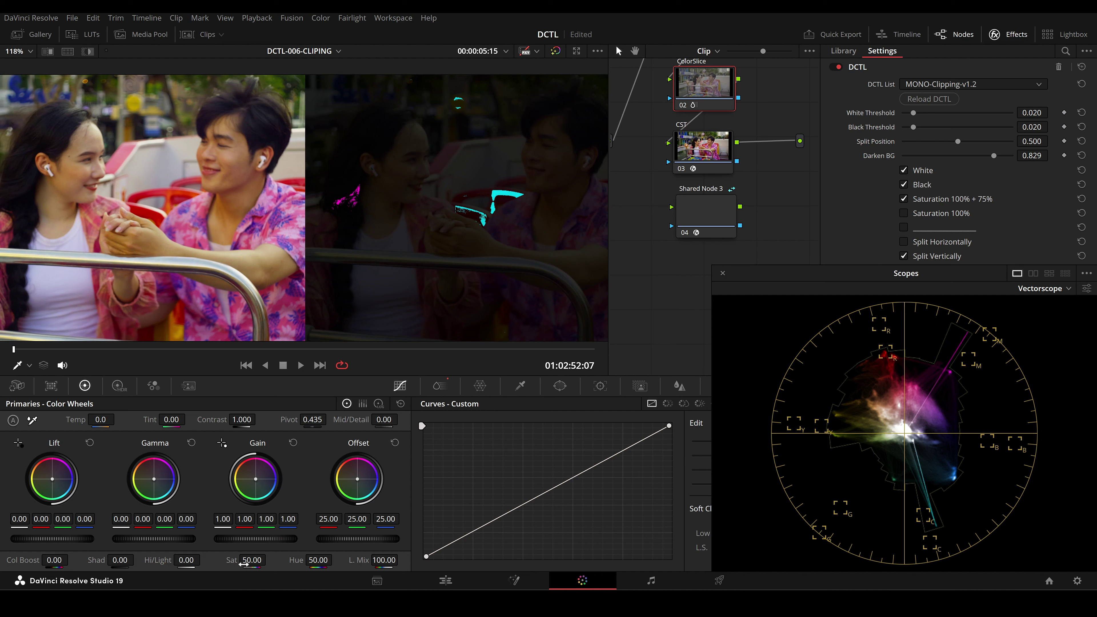
left_click_drag(246, 563, 285, 556)
scroll(462, 243, "up", 2)
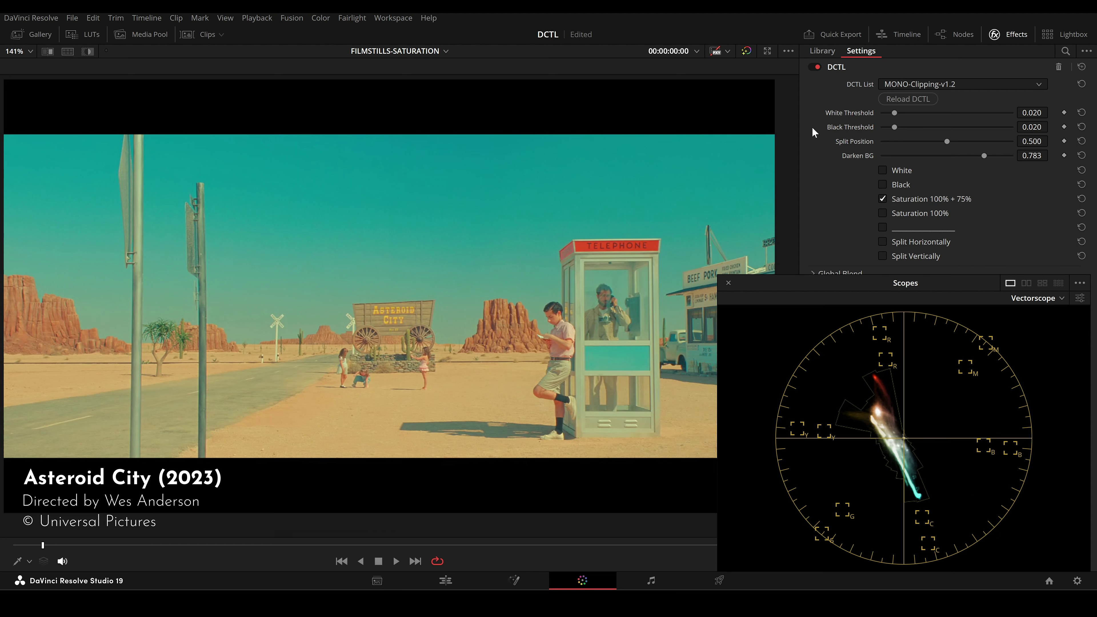
Toggle the saturation clipping preview on the first stills, zooming toward the candies on the sill.
key("shift+d")
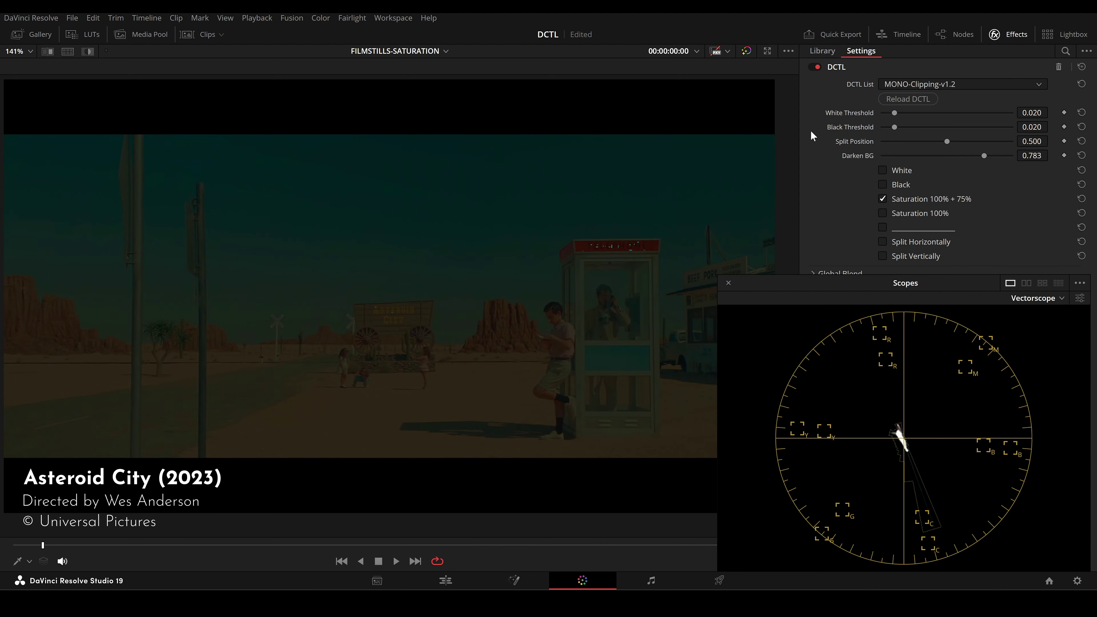
key("Down")
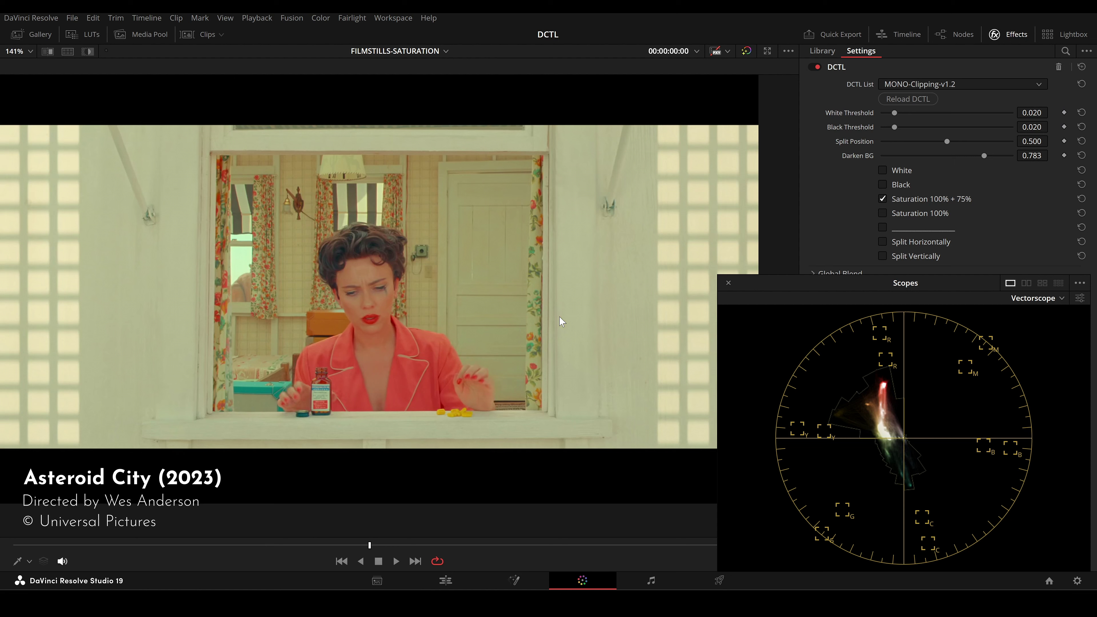
key("shift+d")
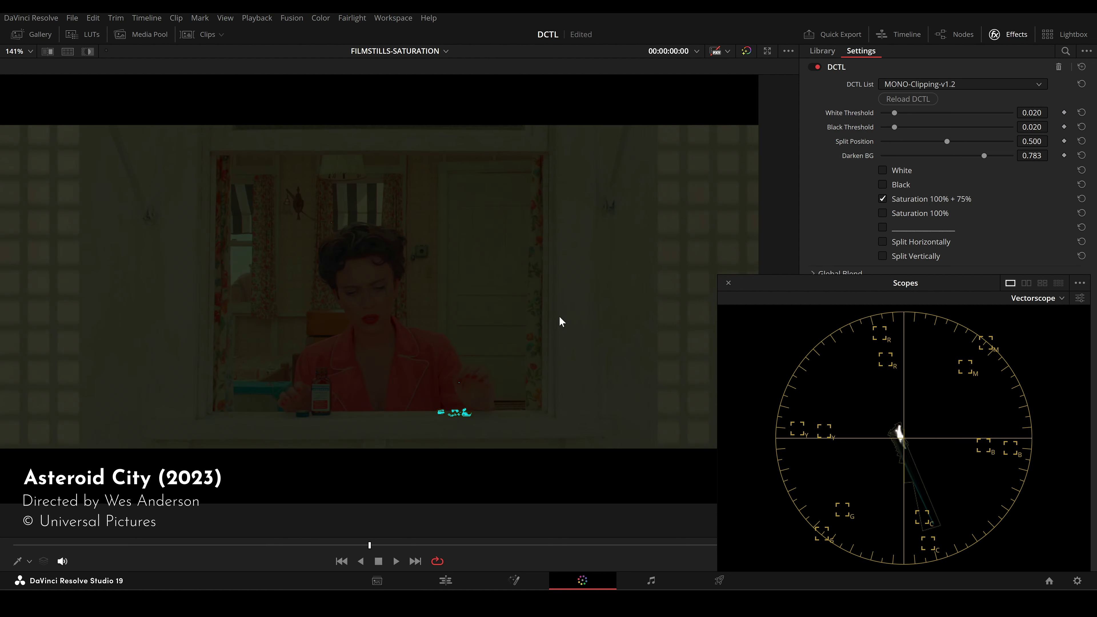
scroll(535, 323, "up", 5)
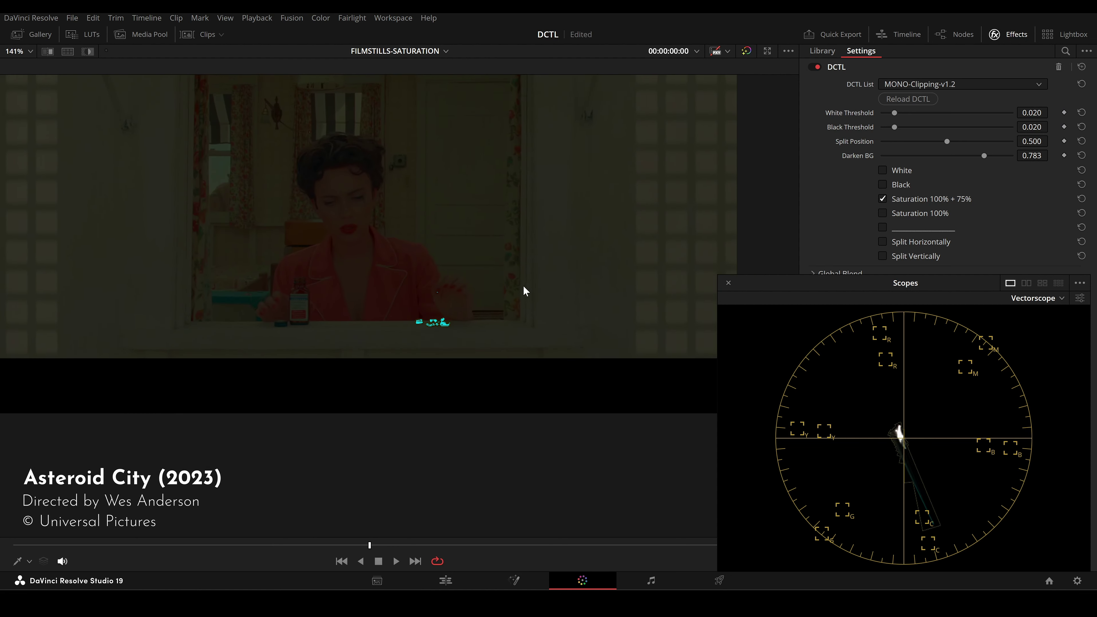
key("shift+d")
scroll(592, 322, "up", 5)
left_click_drag(593, 329, 487, 218)
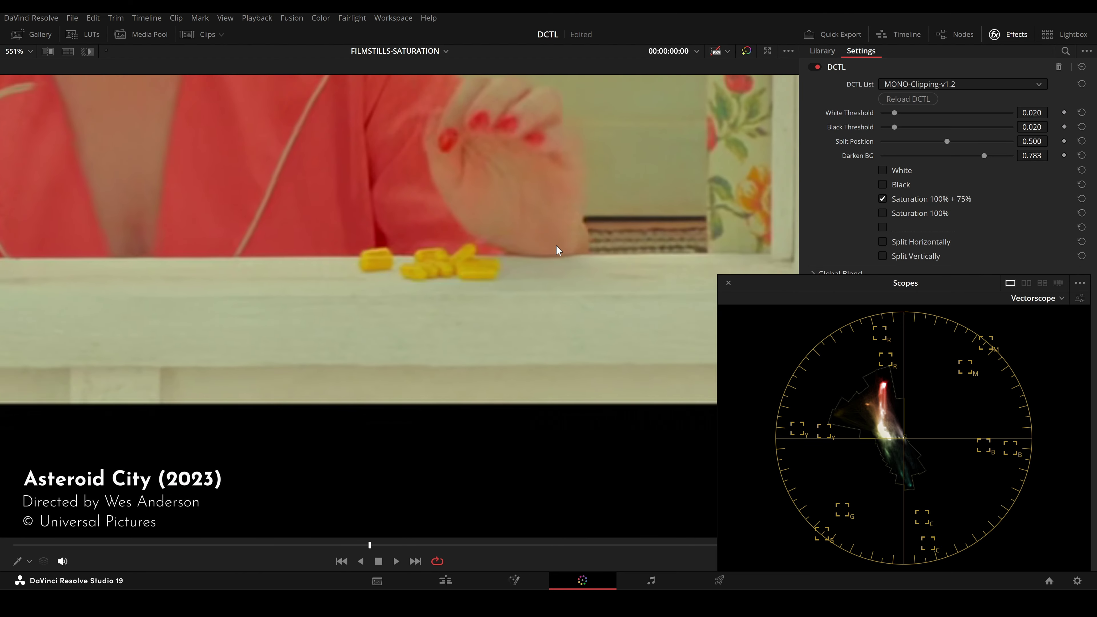
key("shift+d")
key("shift+d")
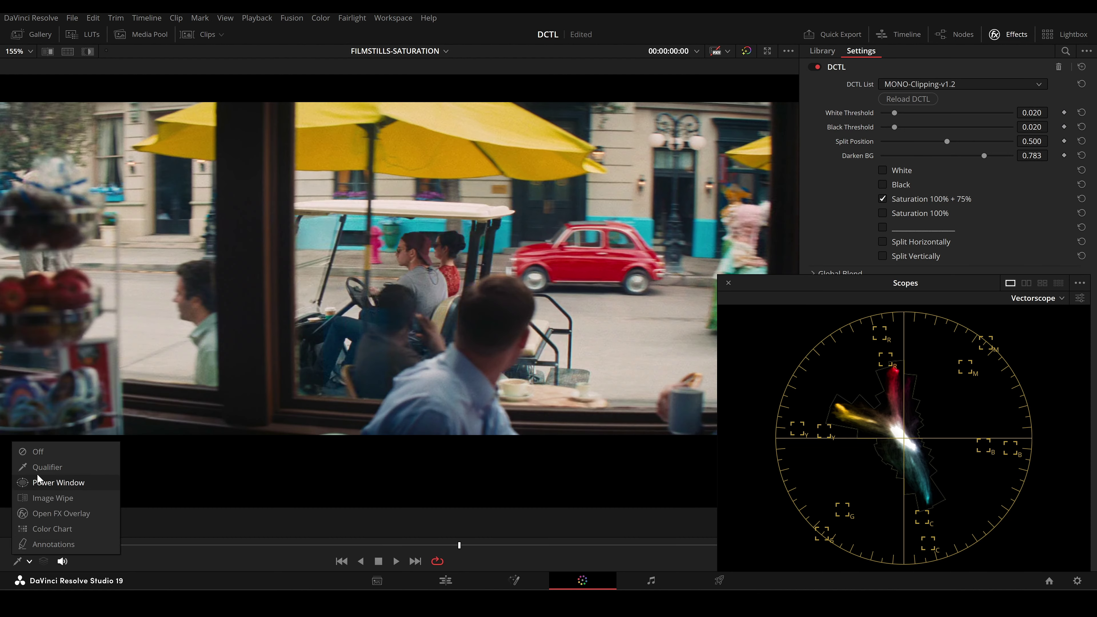
Sample the umbrella colour, lighten Darken BG, and compare clipping on the next still.
left_click(48, 468)
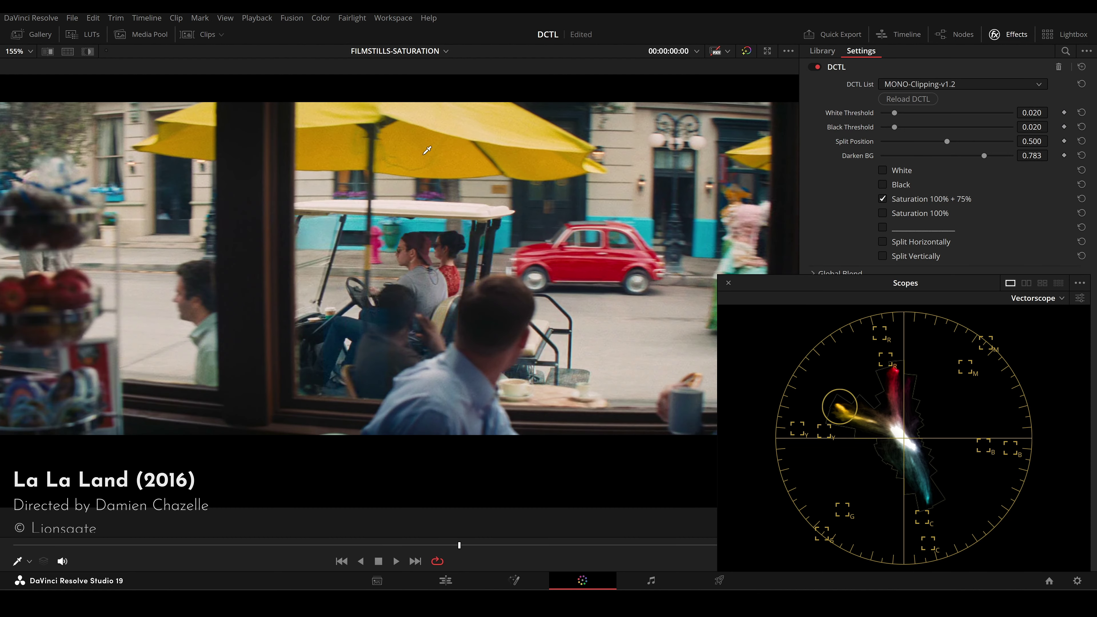
key("shift+d")
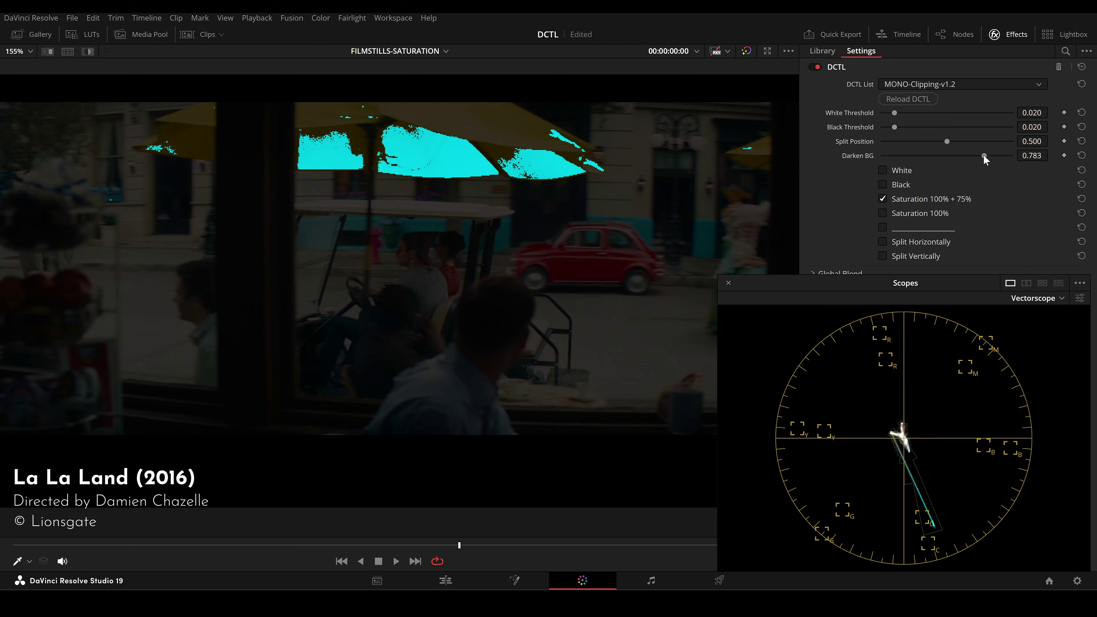
mouse_move(984, 156)
left_mouse_down()
mouse_move(903, 157)
mouse_move(998, 161)
left_mouse_up()
key("shift+d")
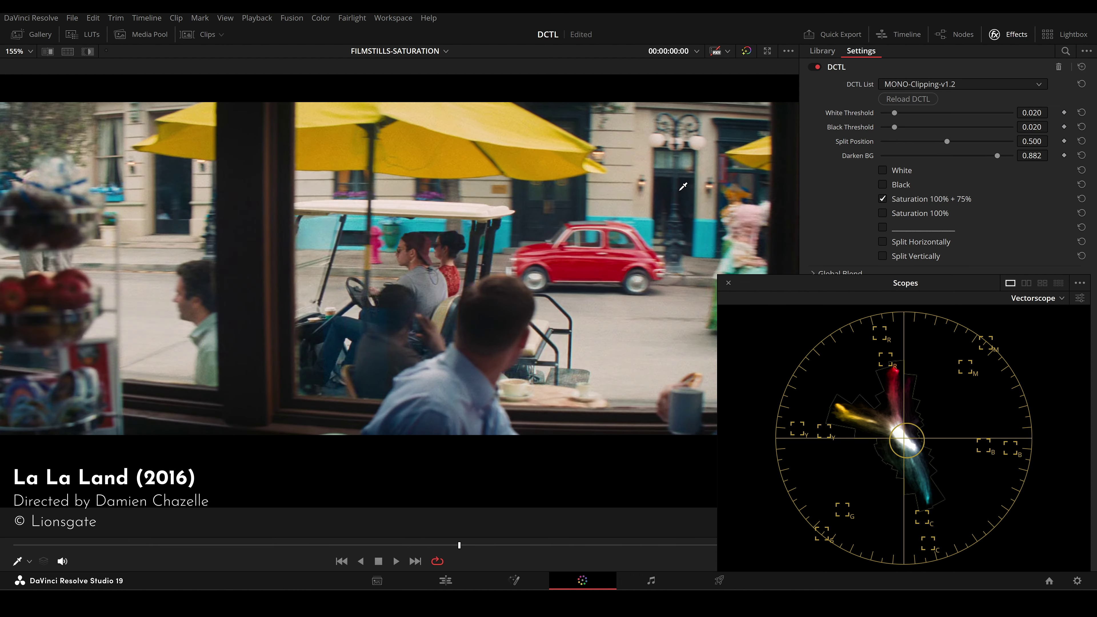
key("Down")
key("shift+d")
key("shift+d")
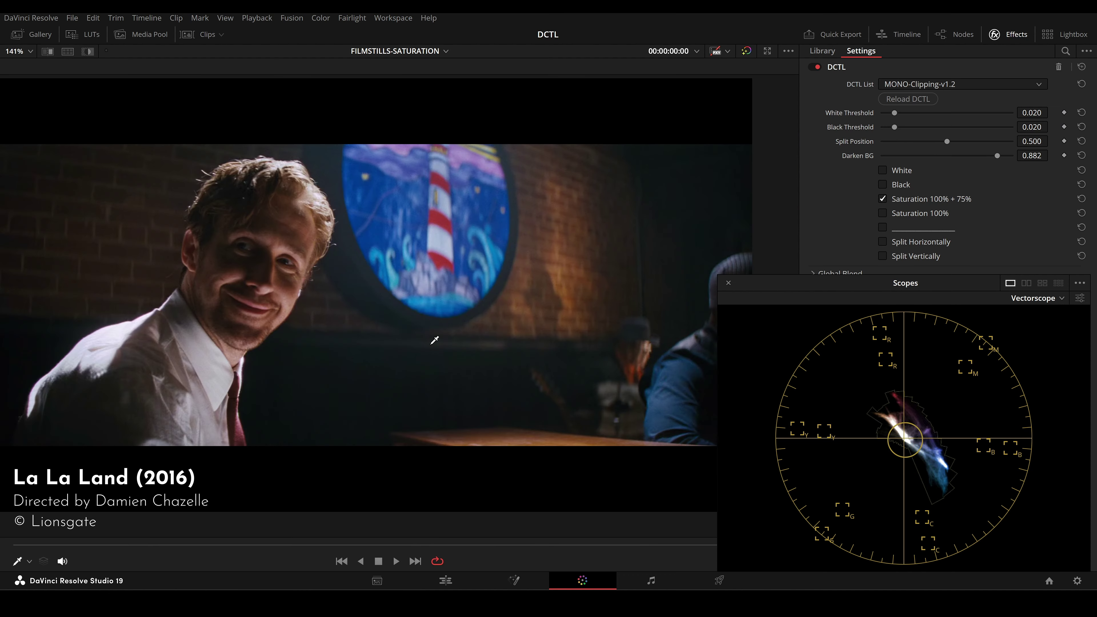
scroll(403, 274, "up", 5)
key("shift+d")
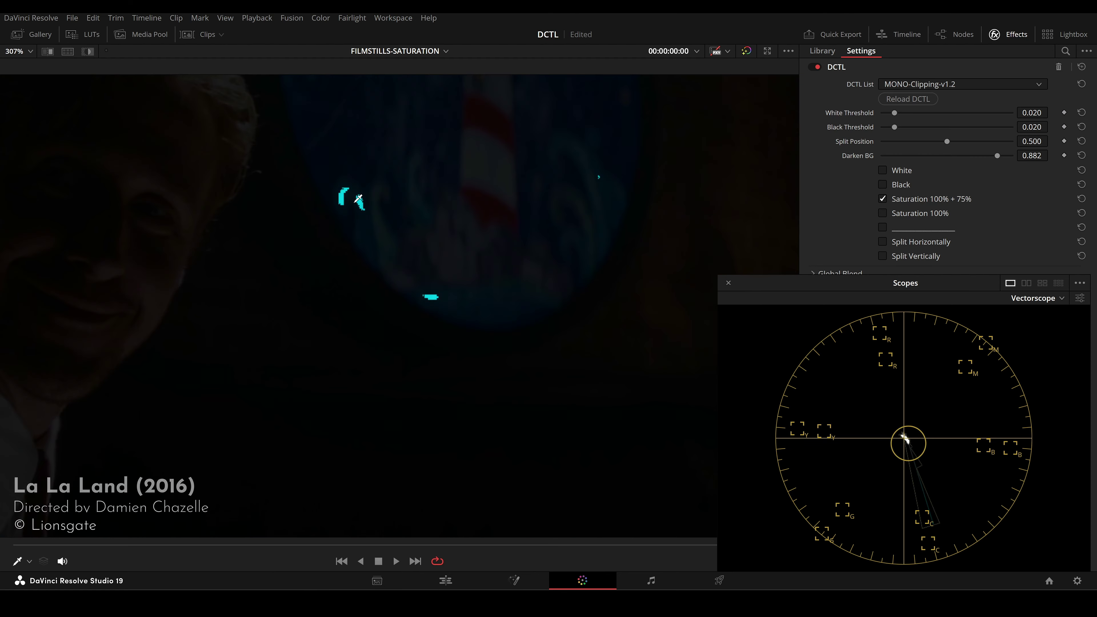
key("shift+d")
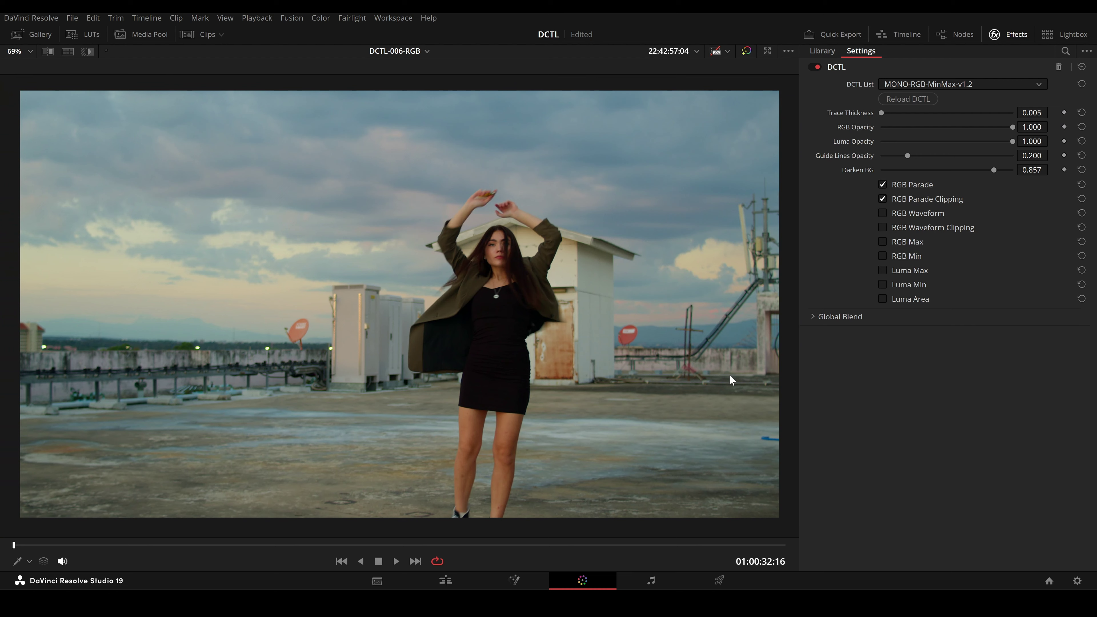
Show the RGB parade overlay with Guide Lines Opacity 0.148 and Darken BG about 0.831.
key("shift+d")
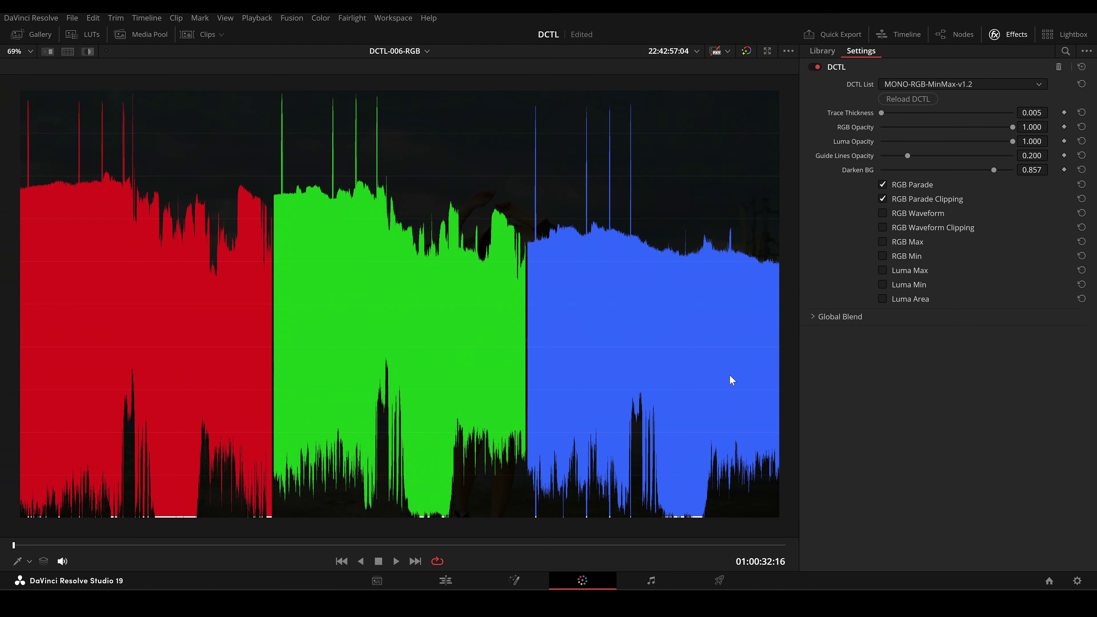
key("shift+d")
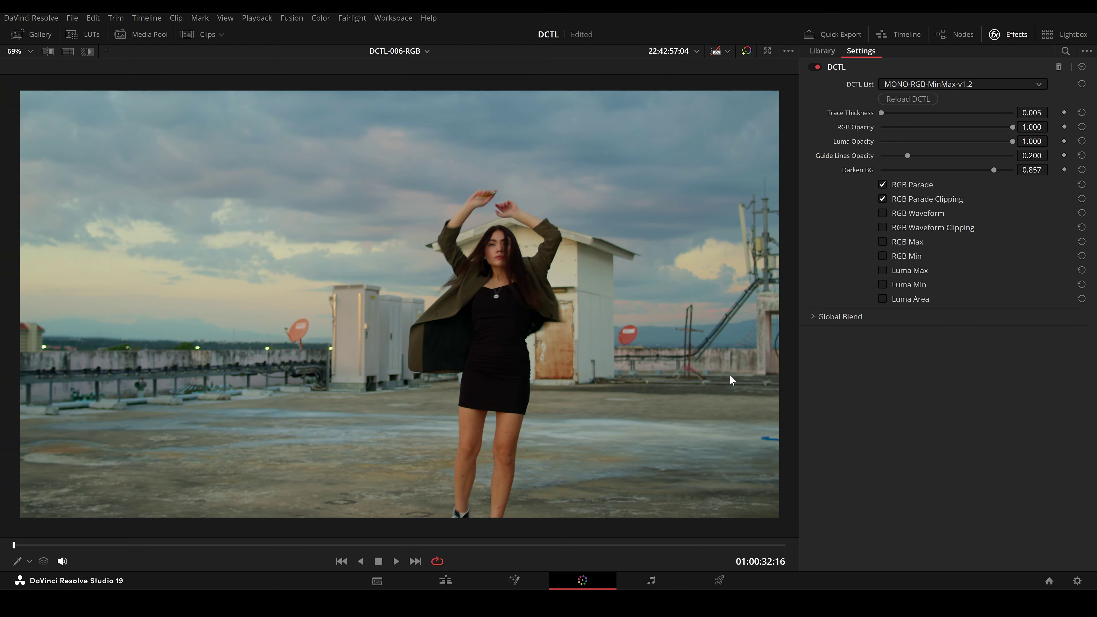
key("shift+d")
left_click_drag(907, 156, 992, 156)
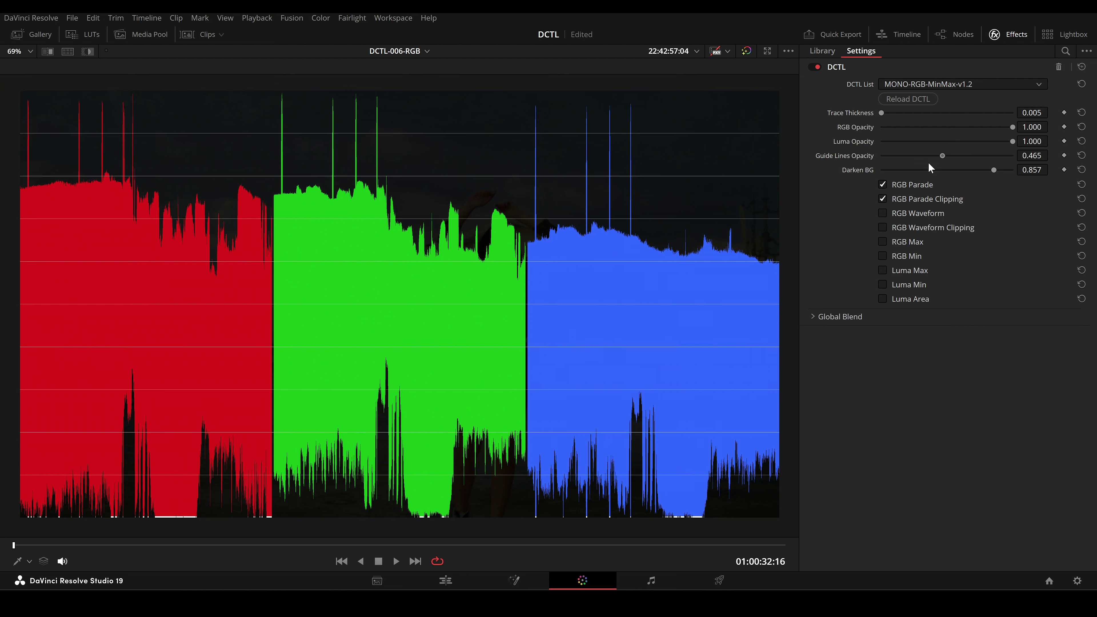
left_click_drag(908, 156, 902, 162)
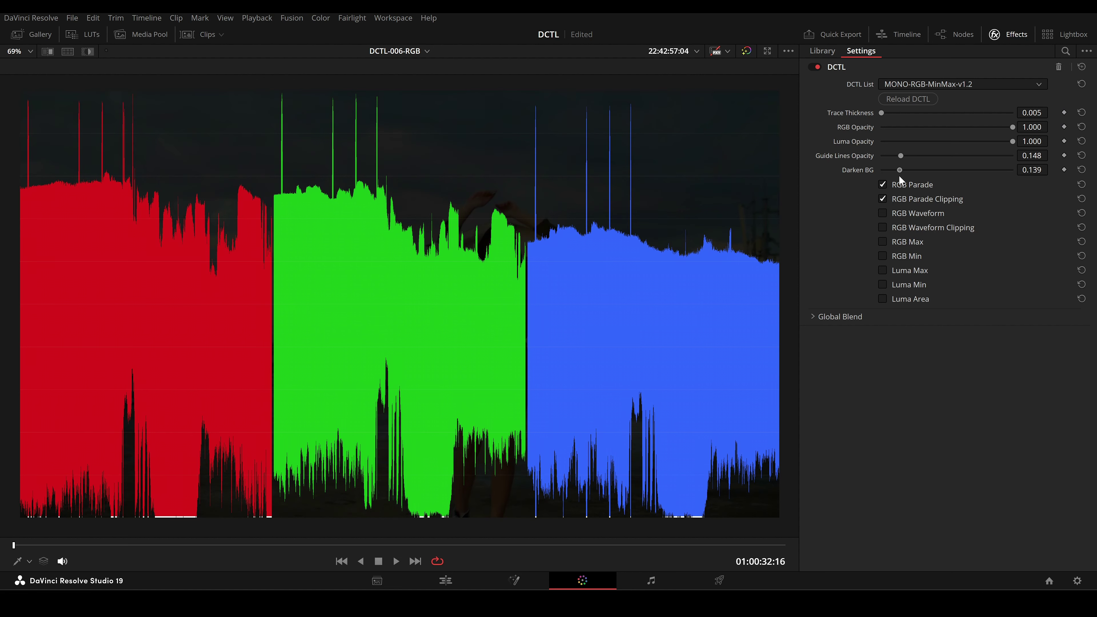
left_click_drag(900, 175, 990, 172)
Change the Master Settings timeline resolution to 1920 x 1080 HD and save.
left_click(1076, 581)
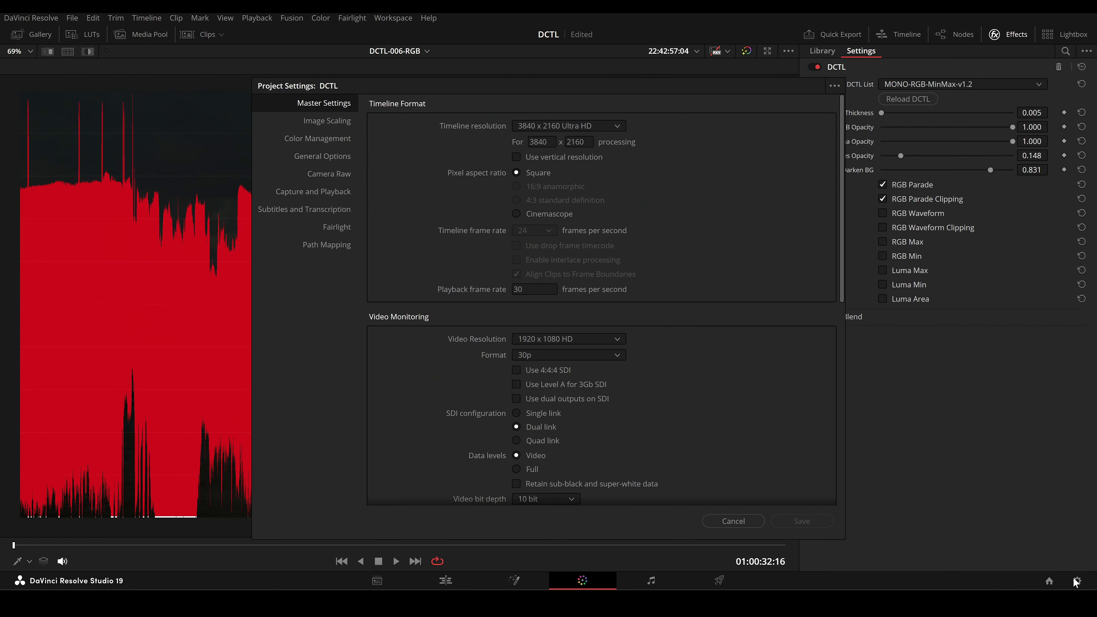
left_click(616, 125)
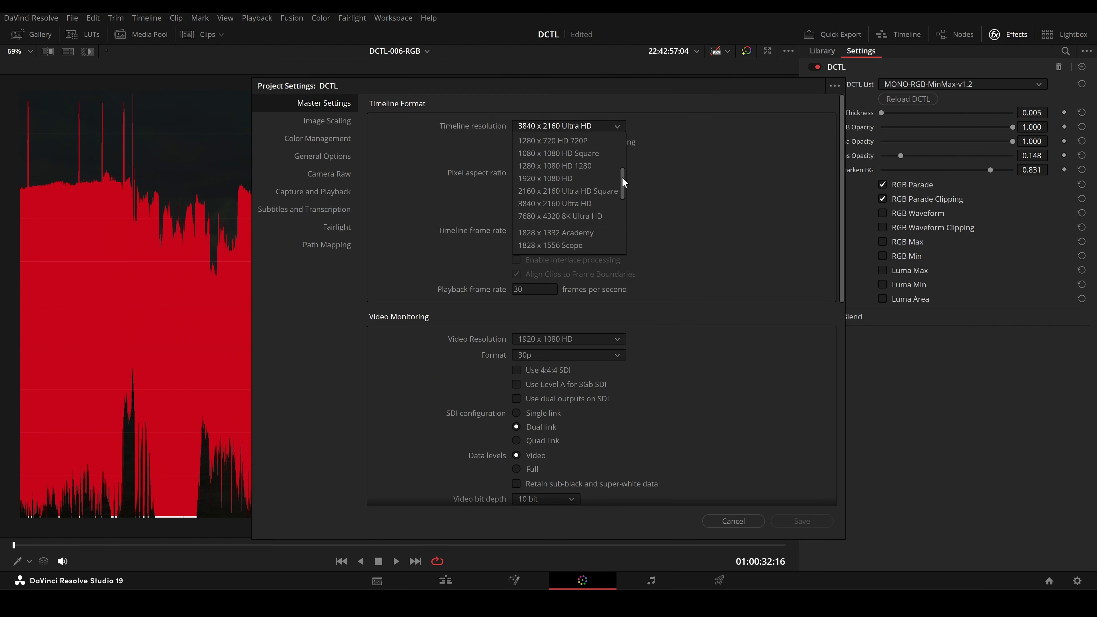
left_click(590, 178)
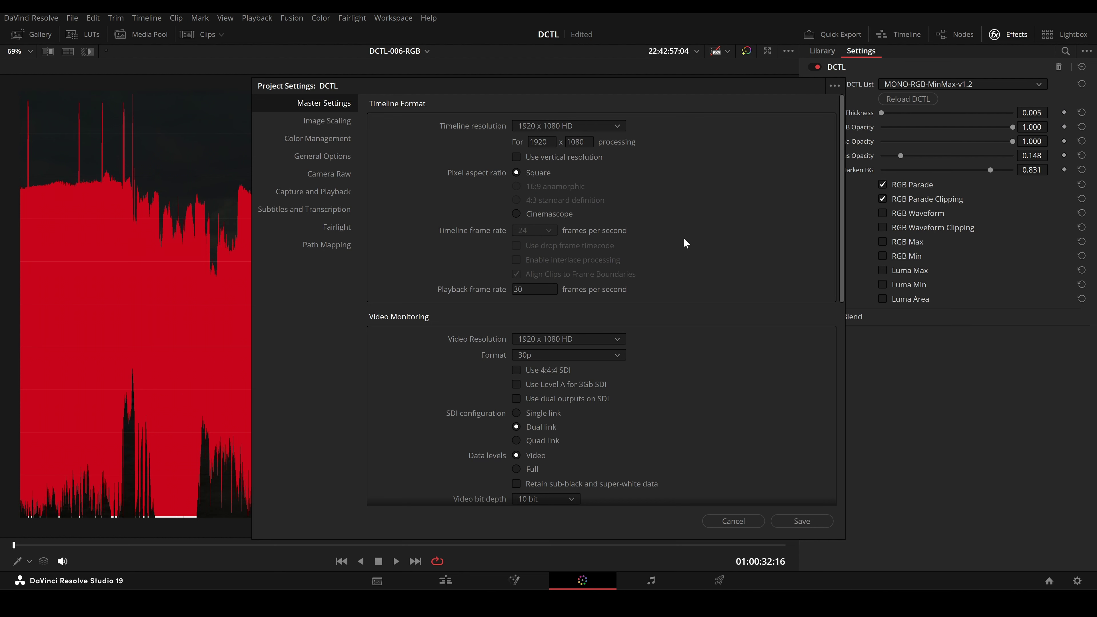
left_click(802, 521)
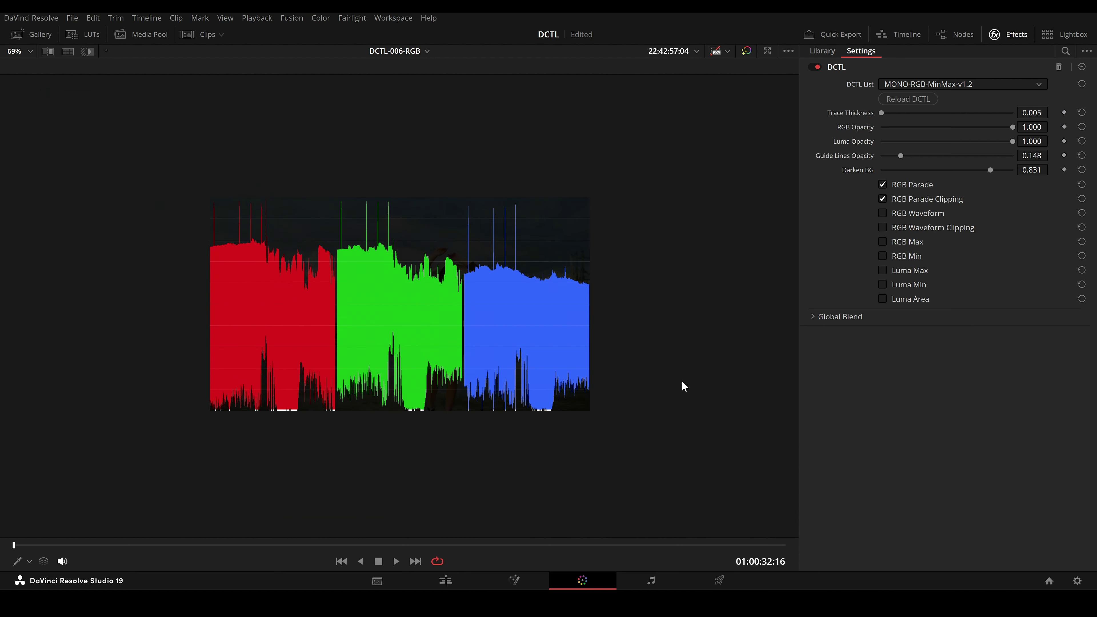
Set Darken BG to 0.800, then toggle Shared Node 3 with Ctrl+D to compare.
scroll(644, 372, "up", 5)
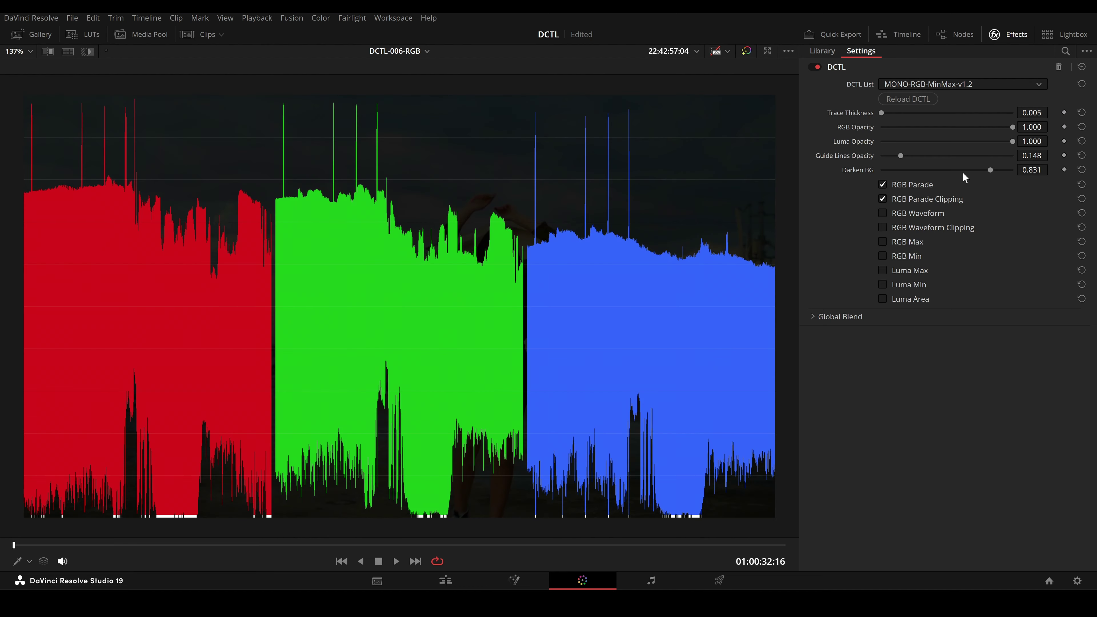
left_click_drag(975, 171, 1001, 179)
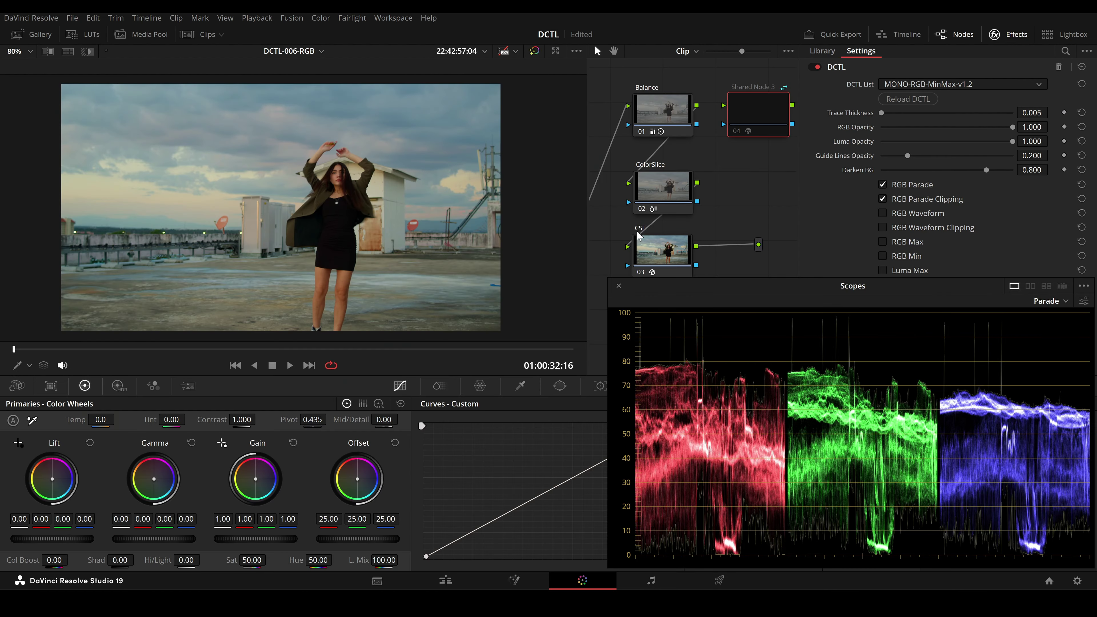
key("ctrl+d")
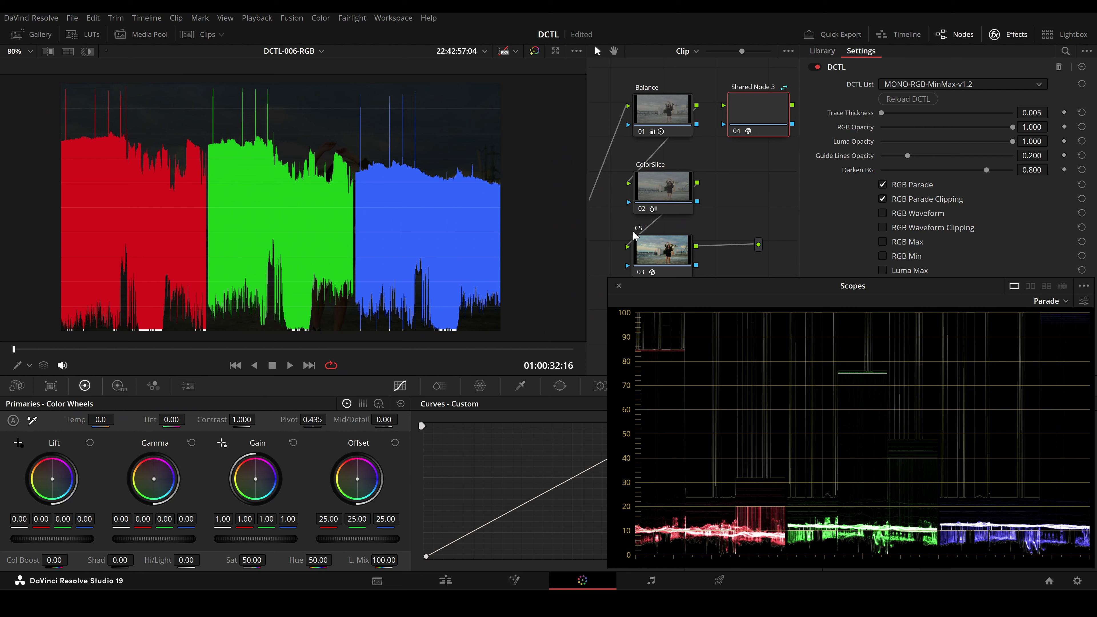
key("ctrl+d")
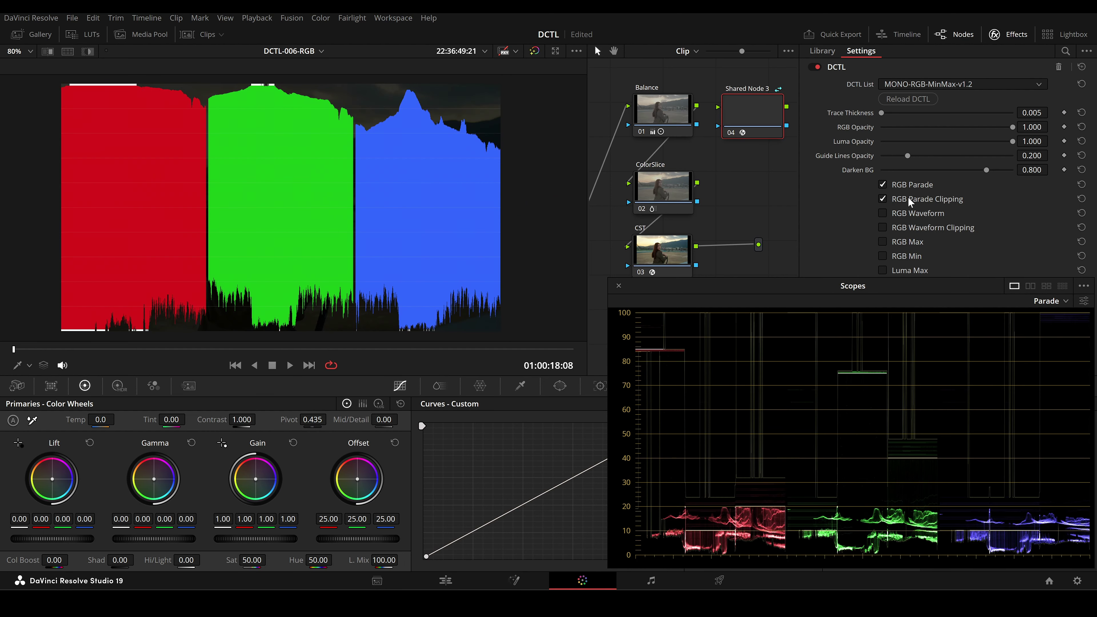
Compare parade clipping marks on and off, fade RGB Opacity to about 0.23, fully darken background.
left_click(907, 196)
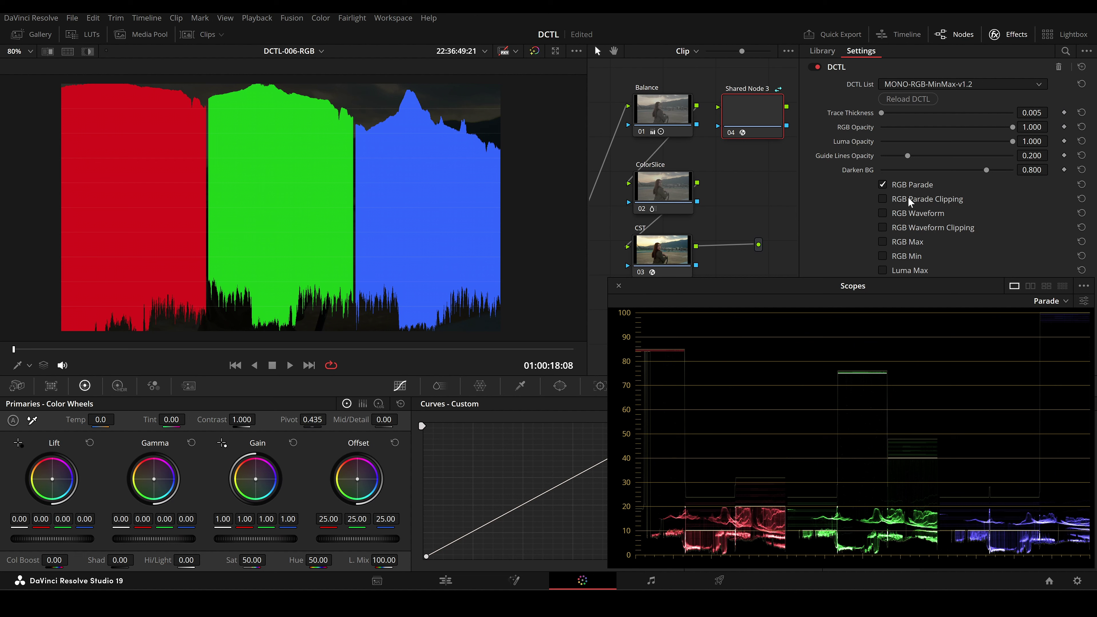
left_click(908, 197)
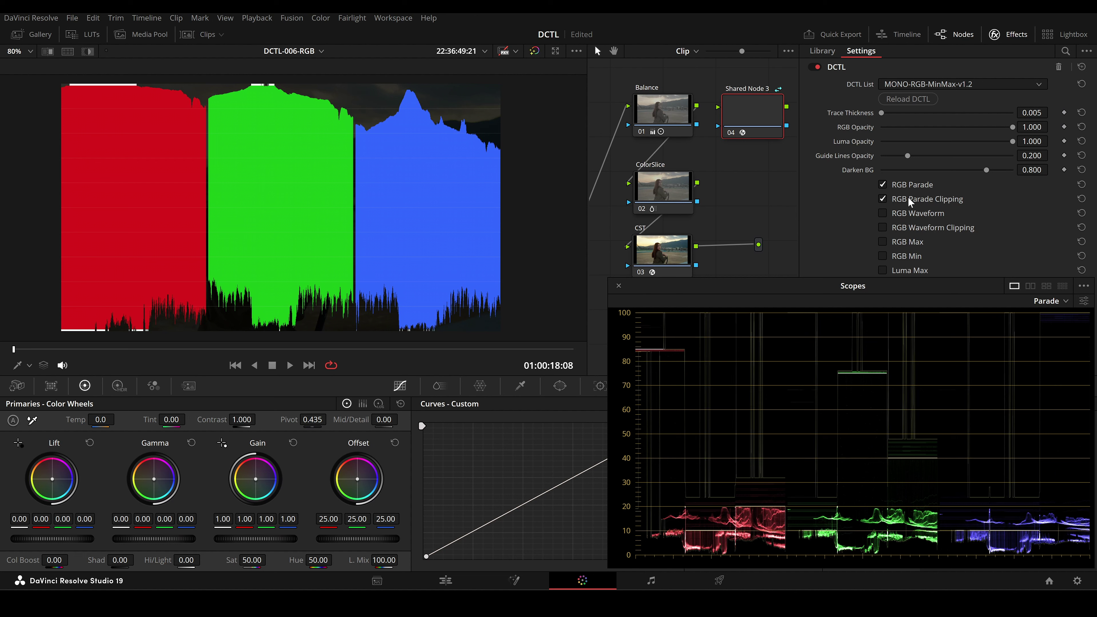
left_click(907, 199)
left_click(908, 197)
left_click_drag(1013, 128, 915, 141)
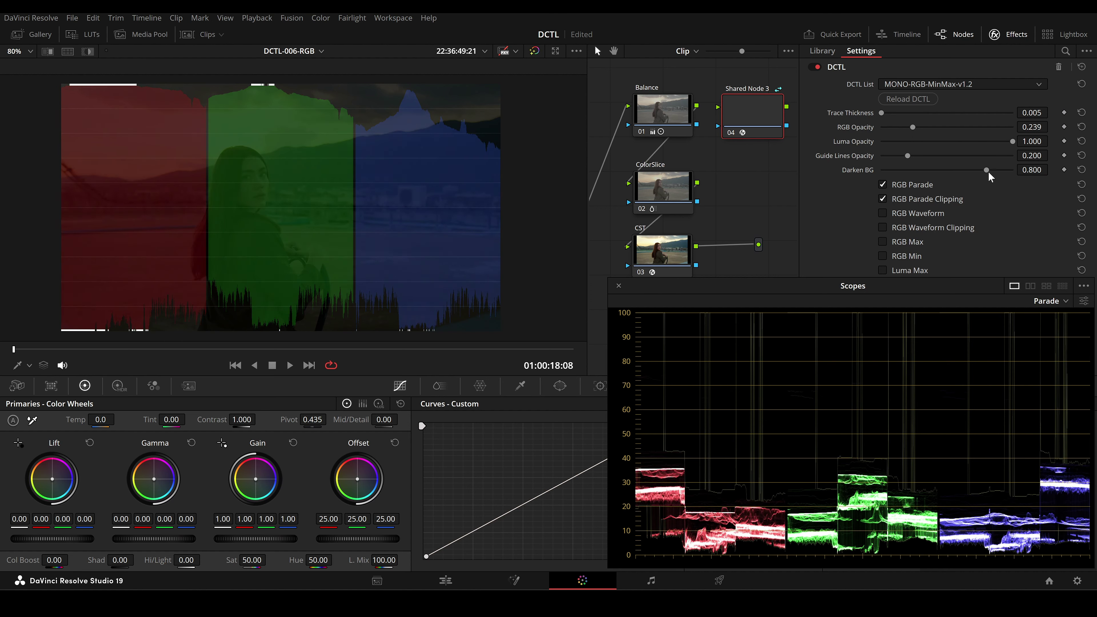
left_click_drag(987, 170, 1020, 176)
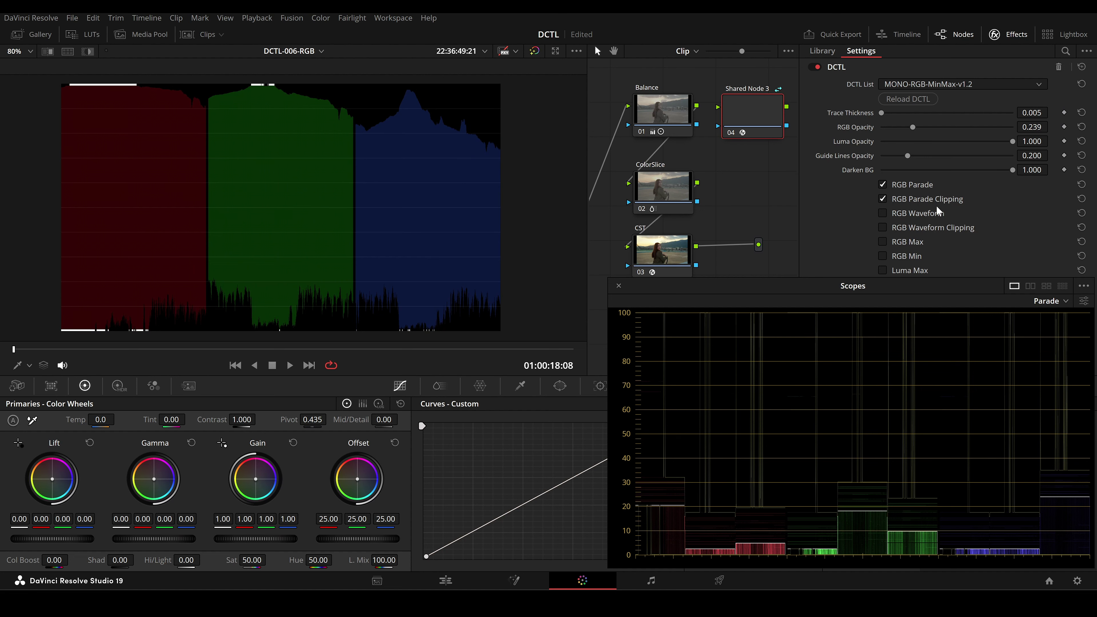
left_click(922, 202)
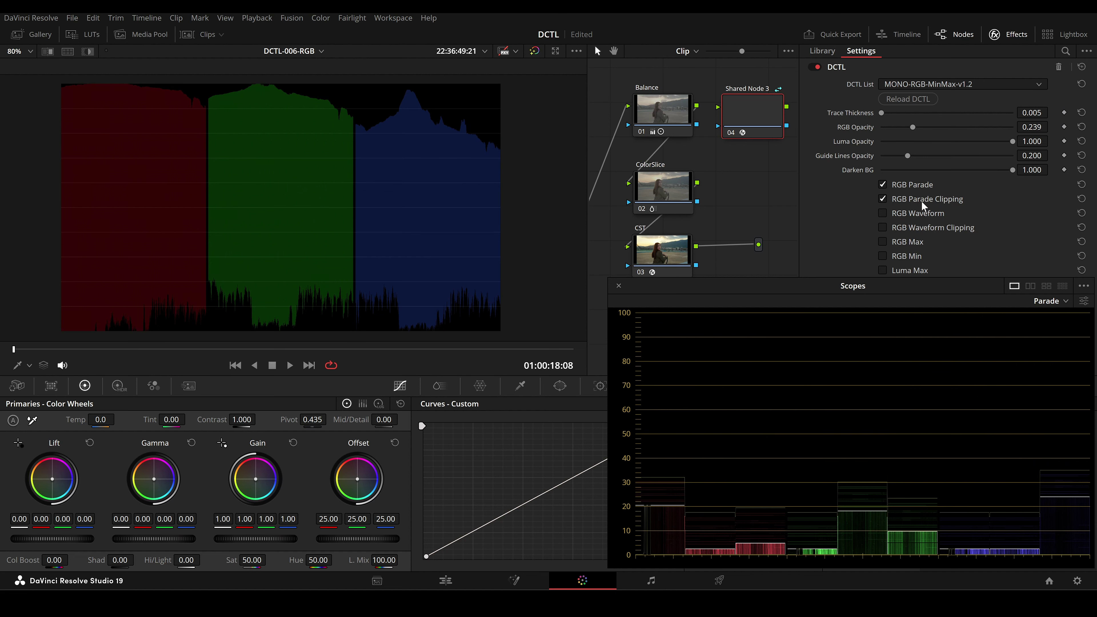
key("alt+f")
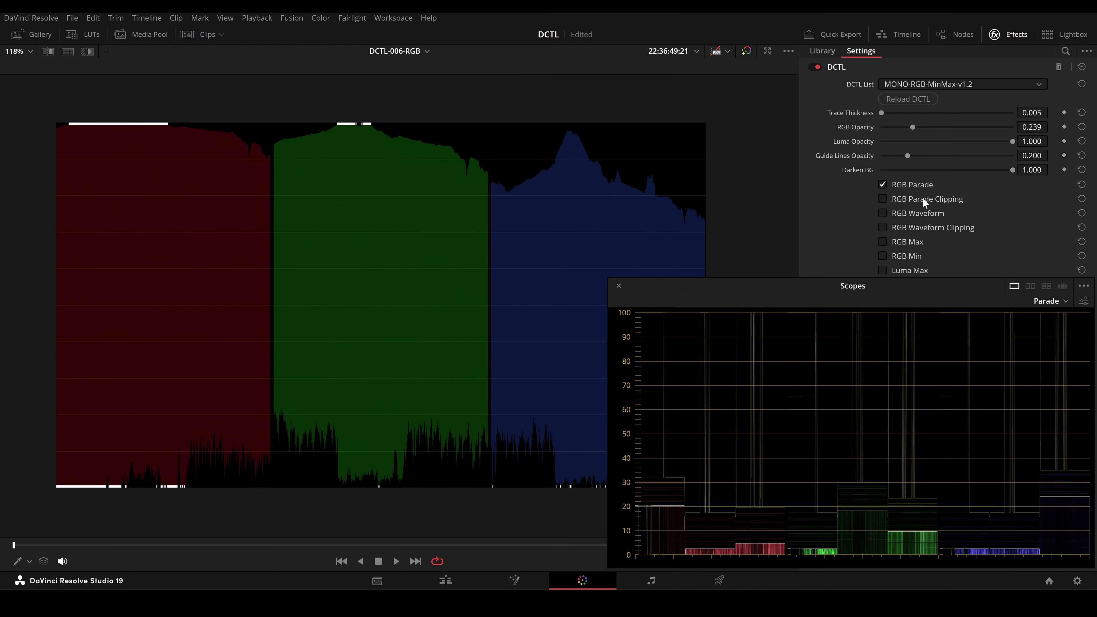
left_click(925, 200)
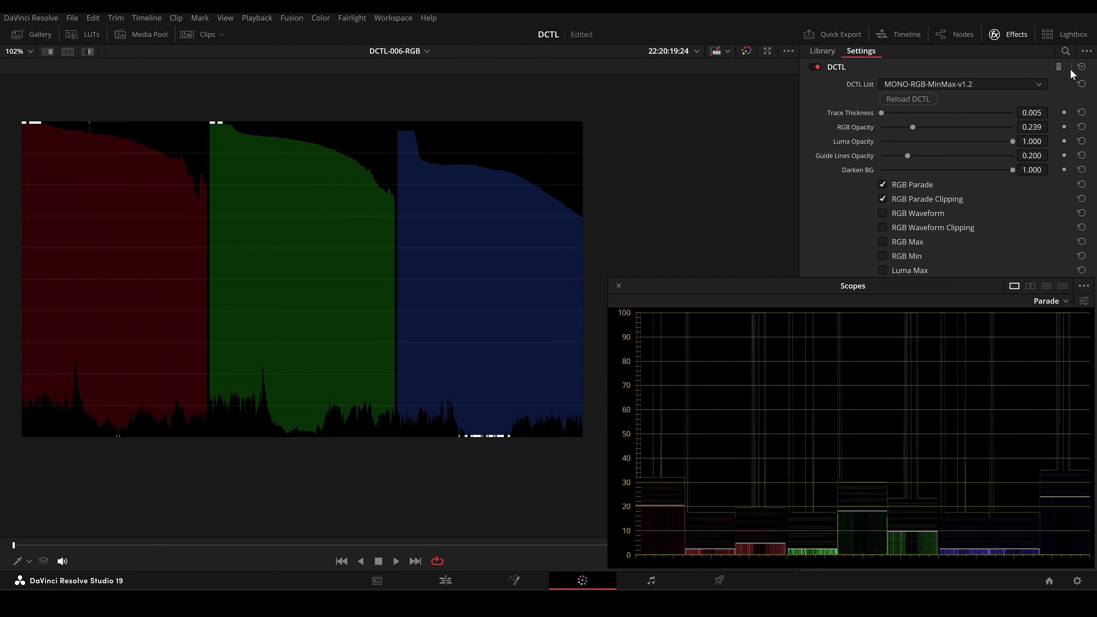
Browse clips in Lightbox, increase Darken BG, and compare the parade marks across clips.
left_click(1070, 38)
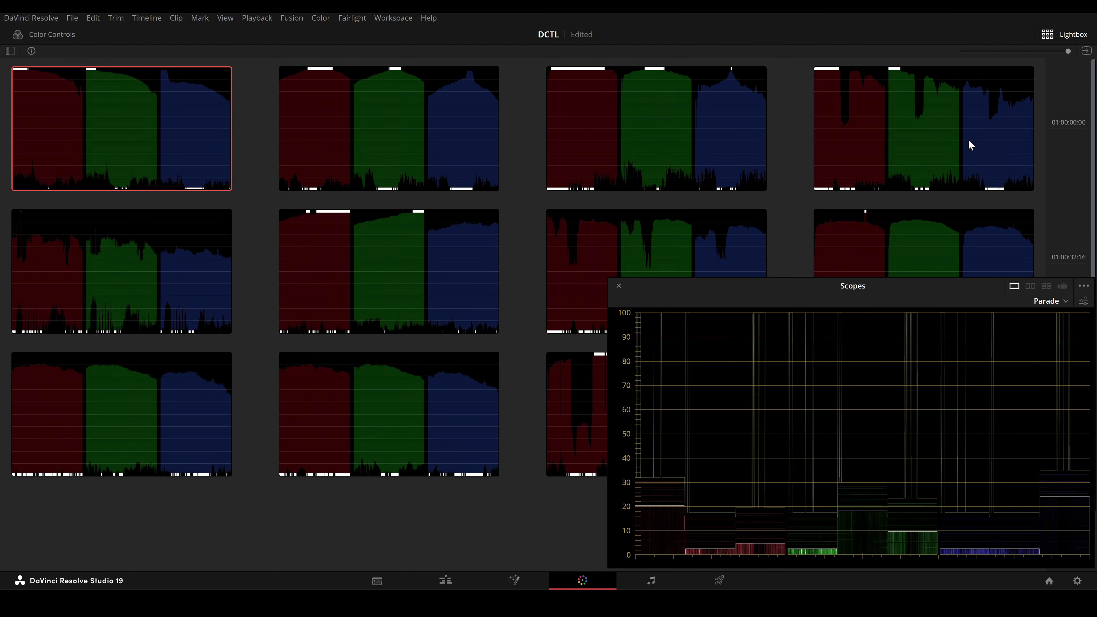
left_click_drag(641, 290, 806, 390)
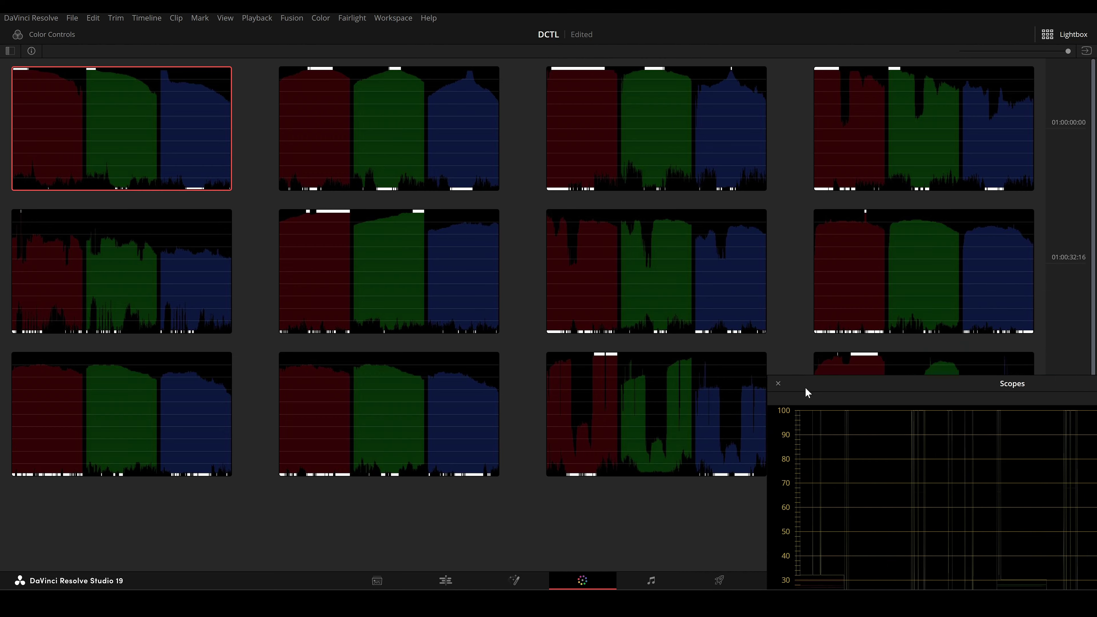
left_click(367, 155)
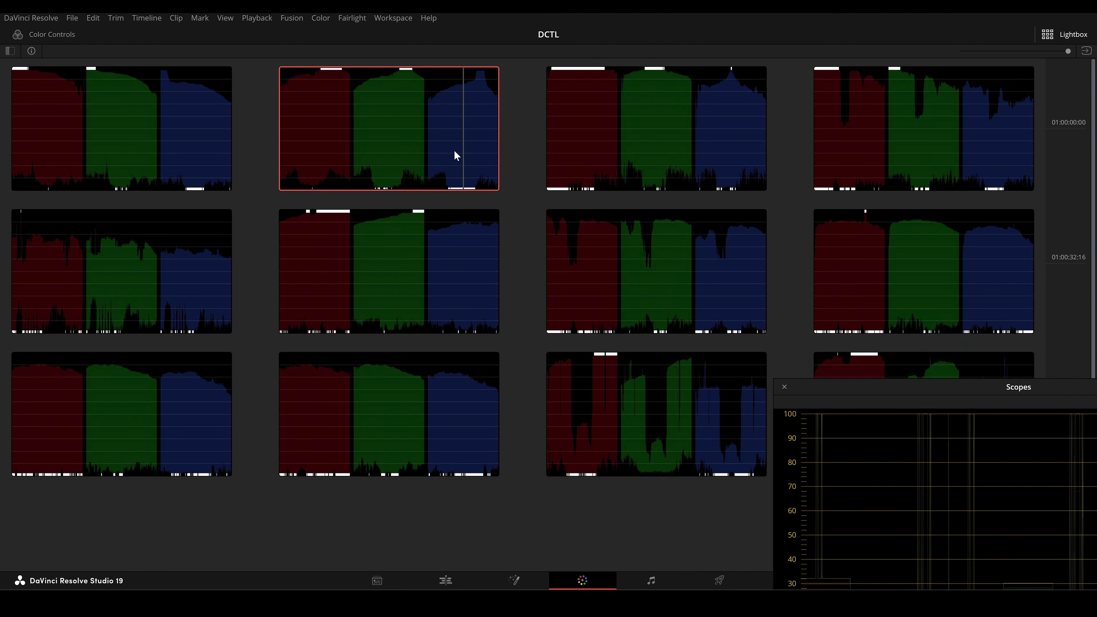
left_click(323, 293)
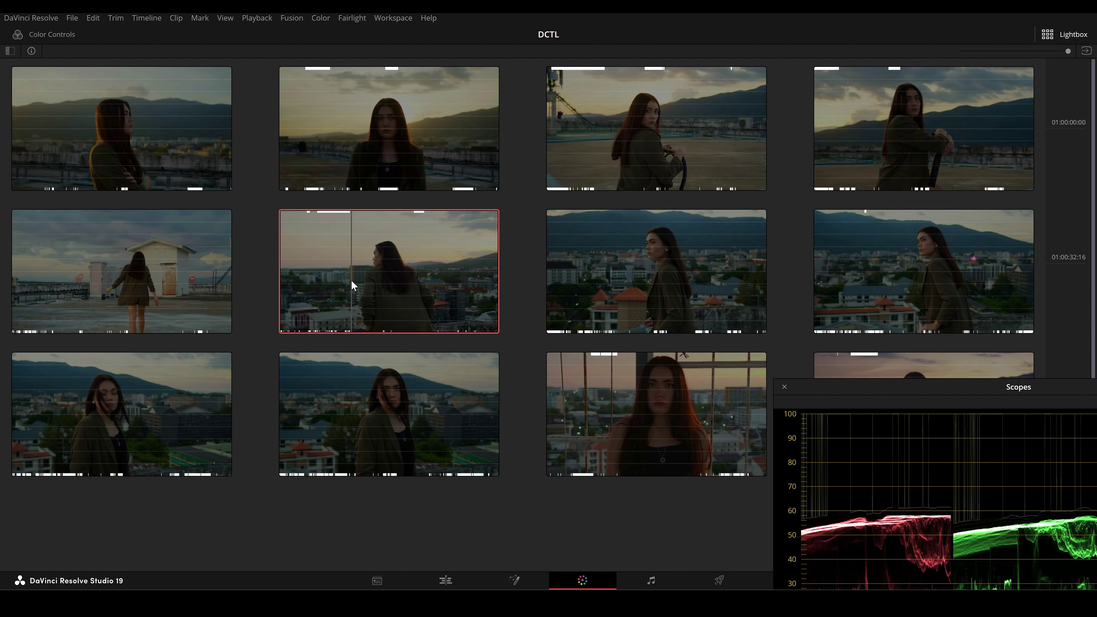
left_click(1075, 39)
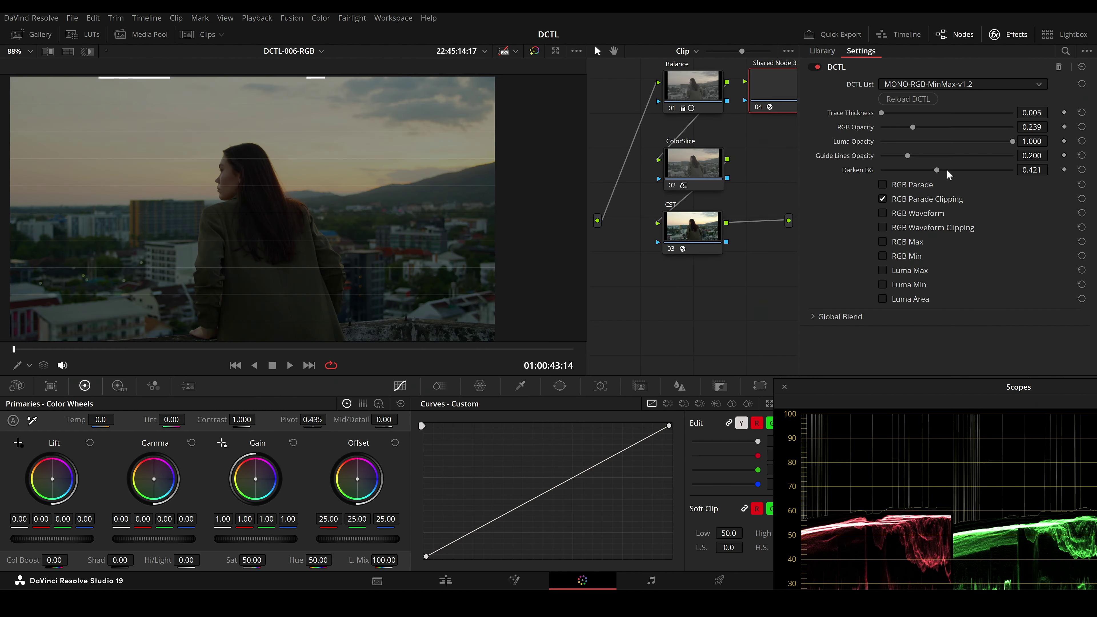
left_click_drag(948, 170, 978, 170)
left_click(1071, 37)
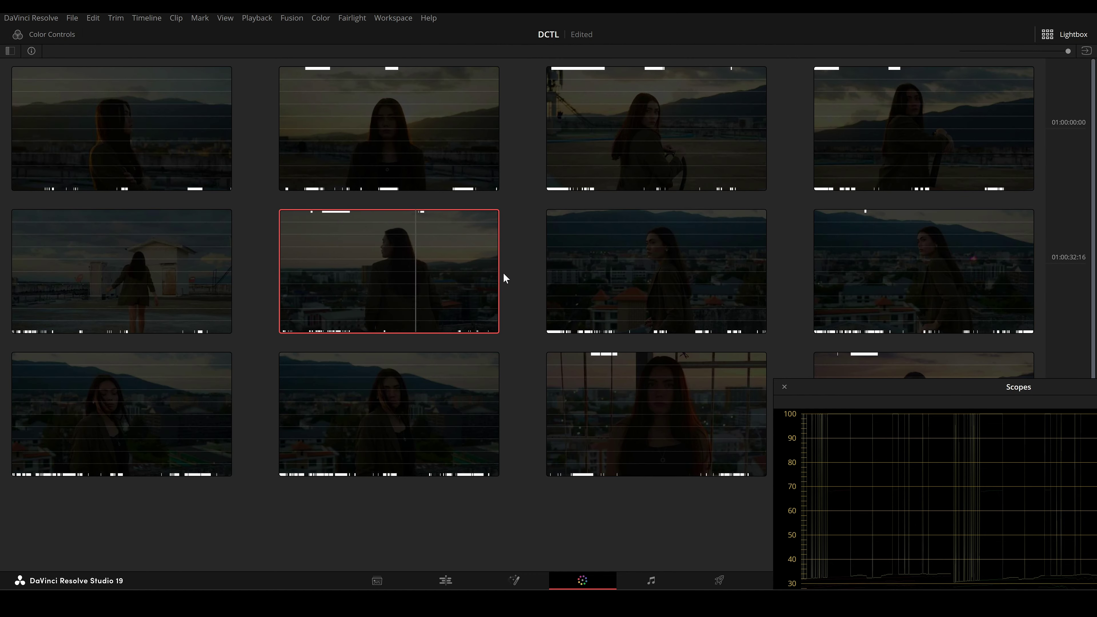
left_click(184, 284)
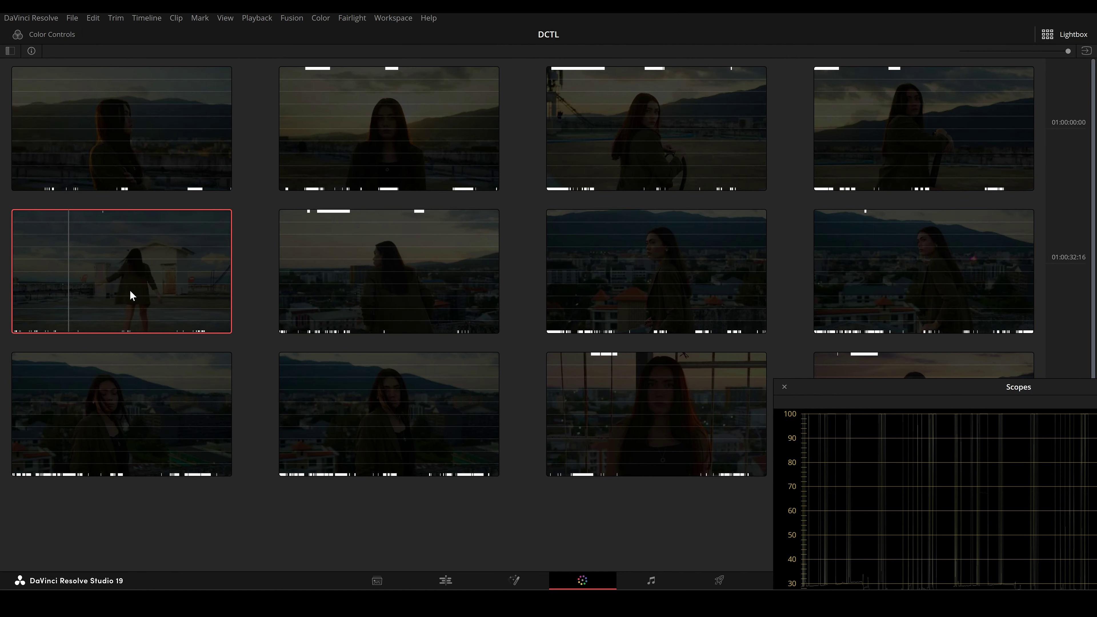
left_click(372, 135)
Open the second clip and switch the overlay from parade clipping to RGB waveform.
double_click(420, 139)
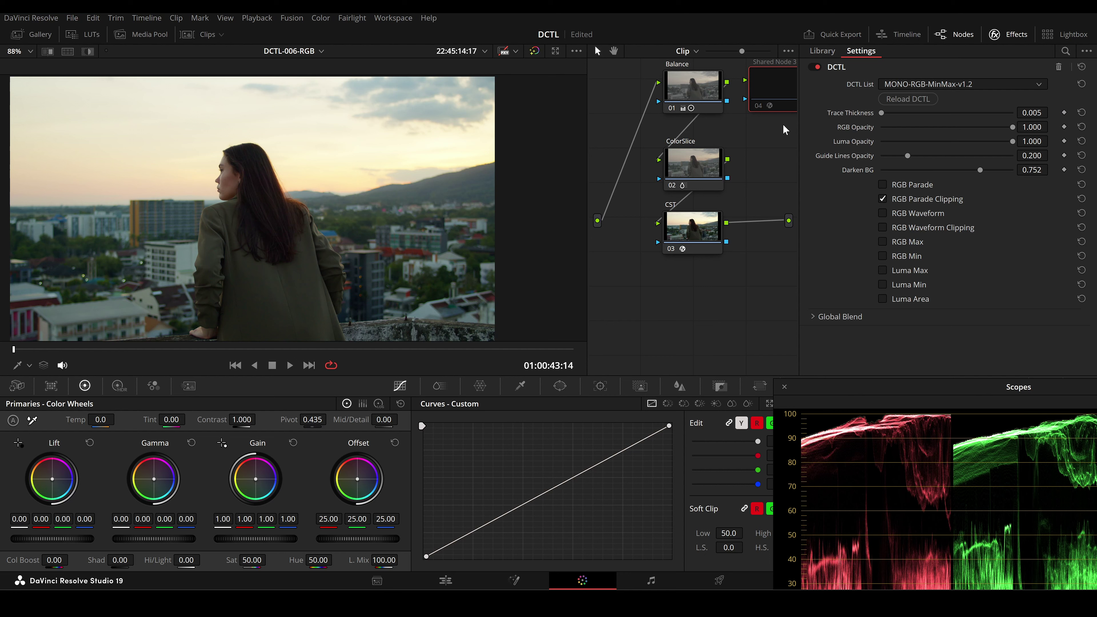
left_click(898, 200)
left_click(889, 215)
scroll(432, 244, "down", 2)
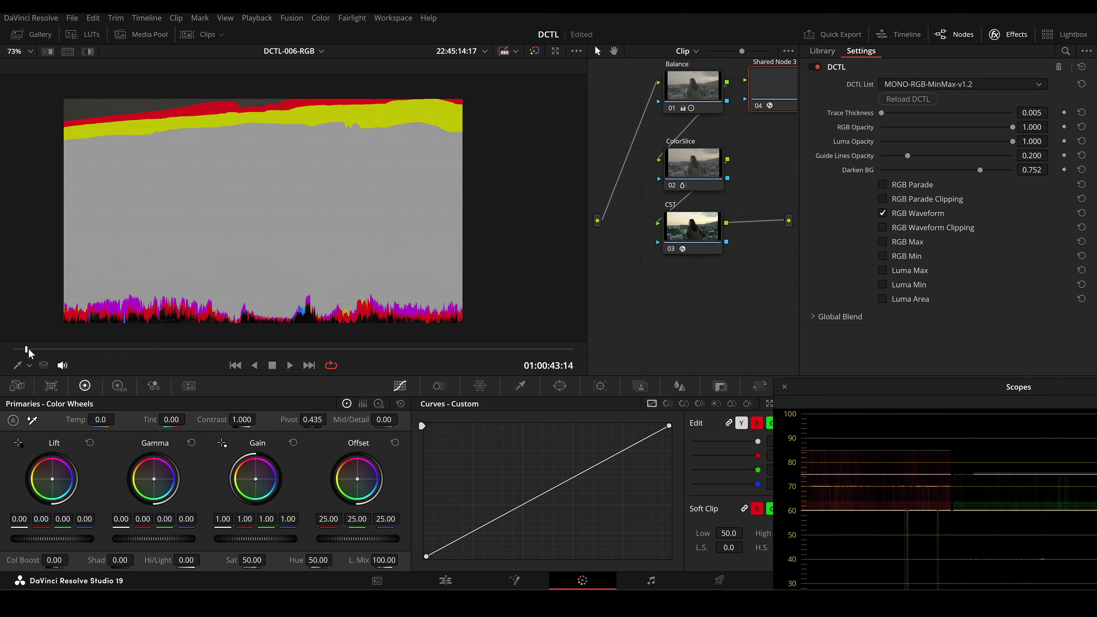
left_click_drag(34, 349, 147, 349)
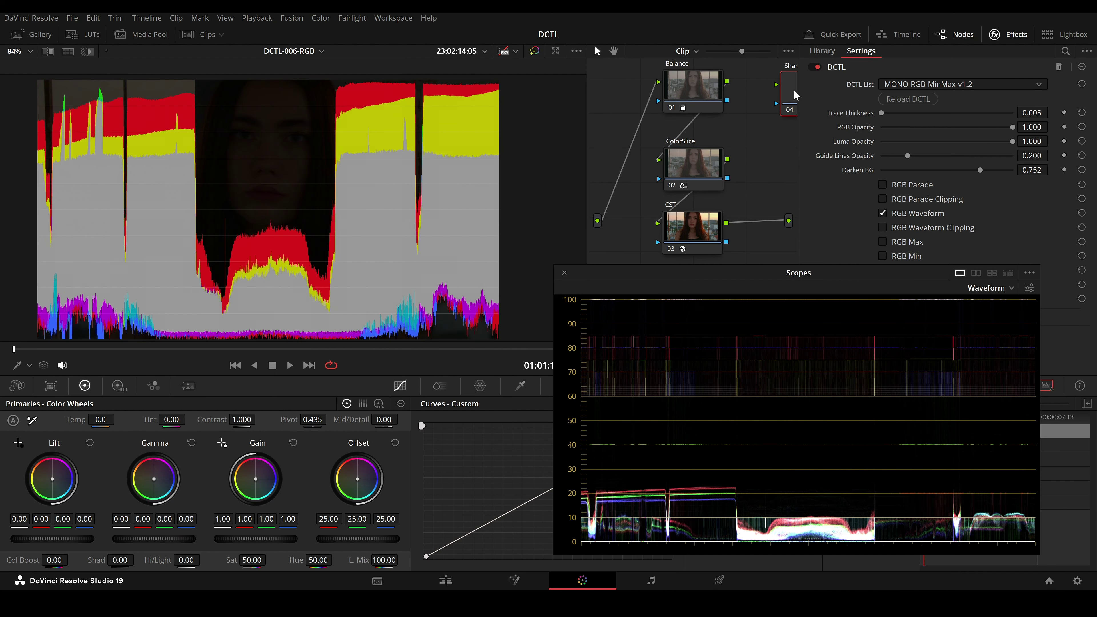
Scrub to 01:00:16:16, fully darken the background and restore full waveform opacity.
left_click_drag(797, 95, 773, 97)
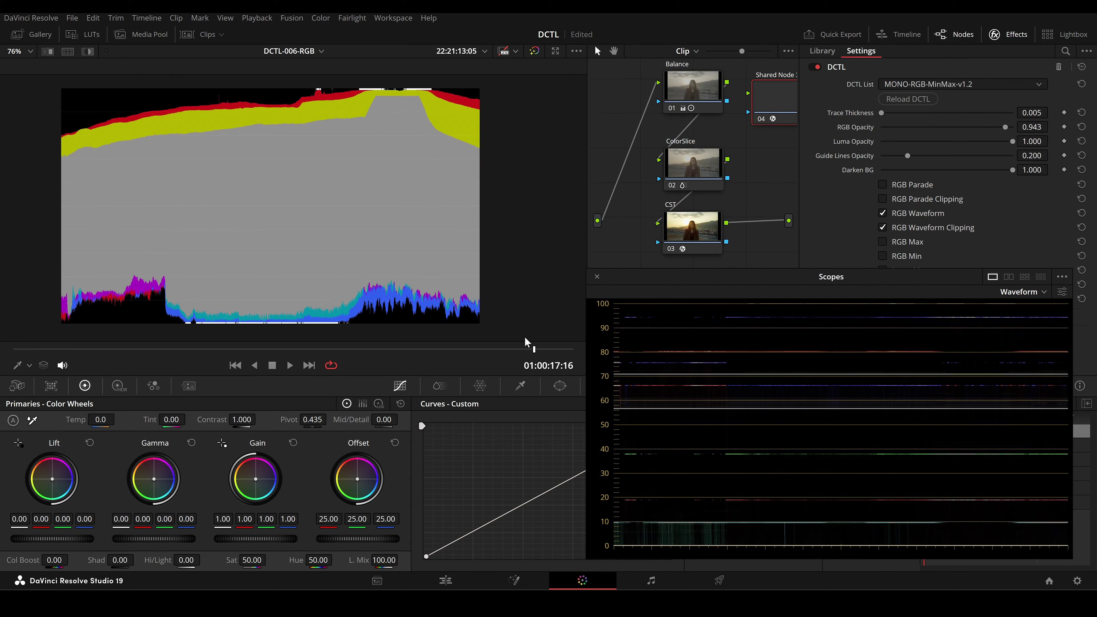
left_click_drag(17, 349, 457, 346)
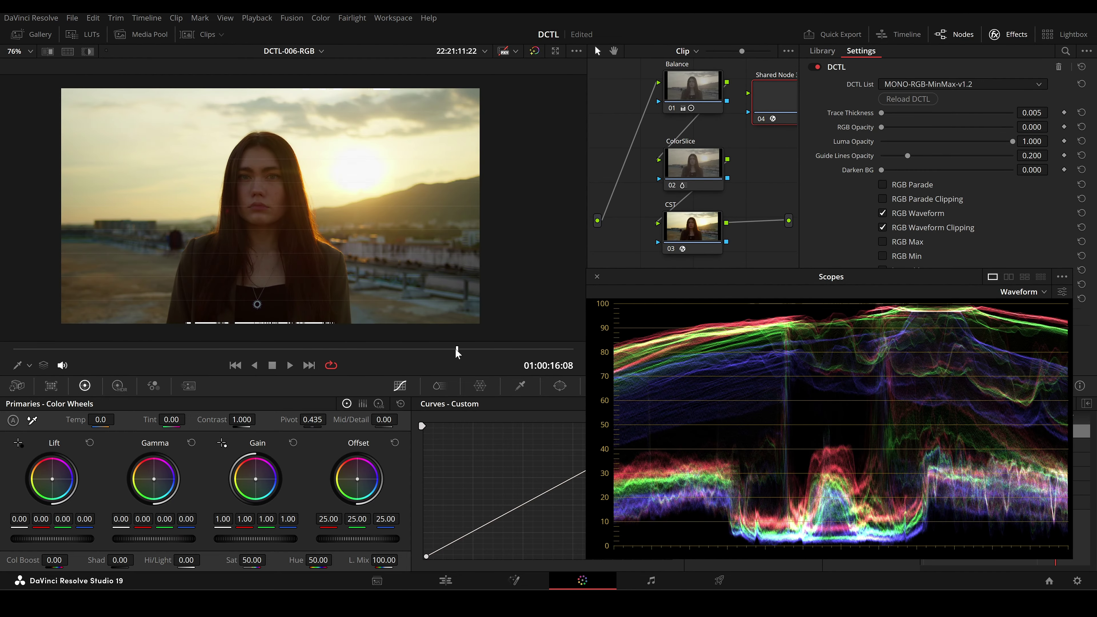
mouse_move(457, 349)
left_mouse_down()
mouse_move(164, 349)
mouse_move(477, 350)
left_mouse_up()
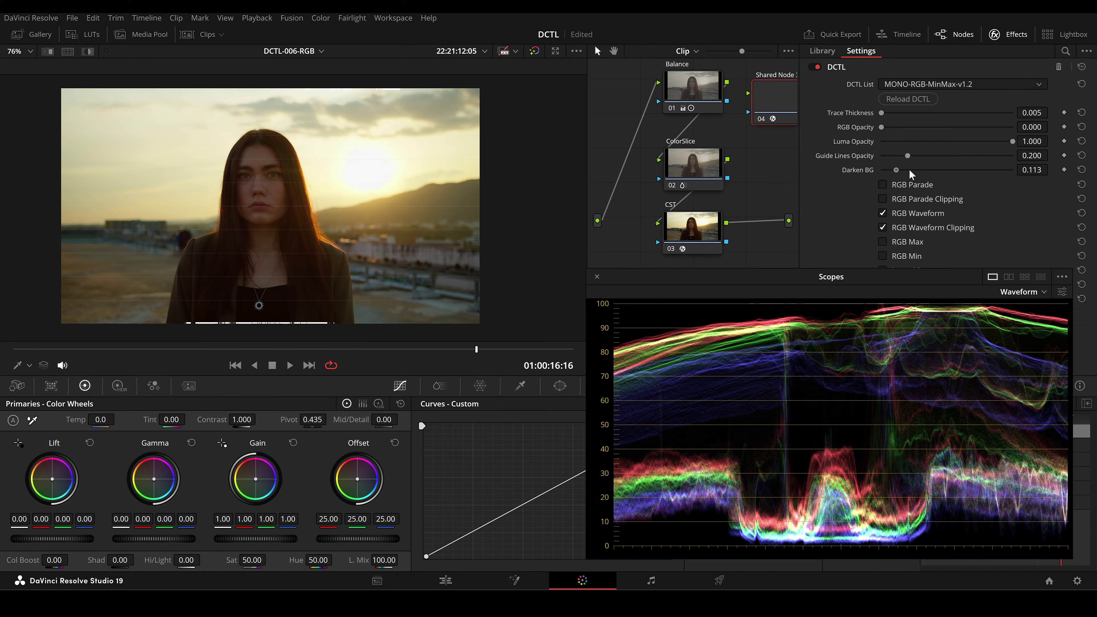
left_click_drag(881, 170, 1039, 174)
left_click_drag(882, 126, 1024, 129)
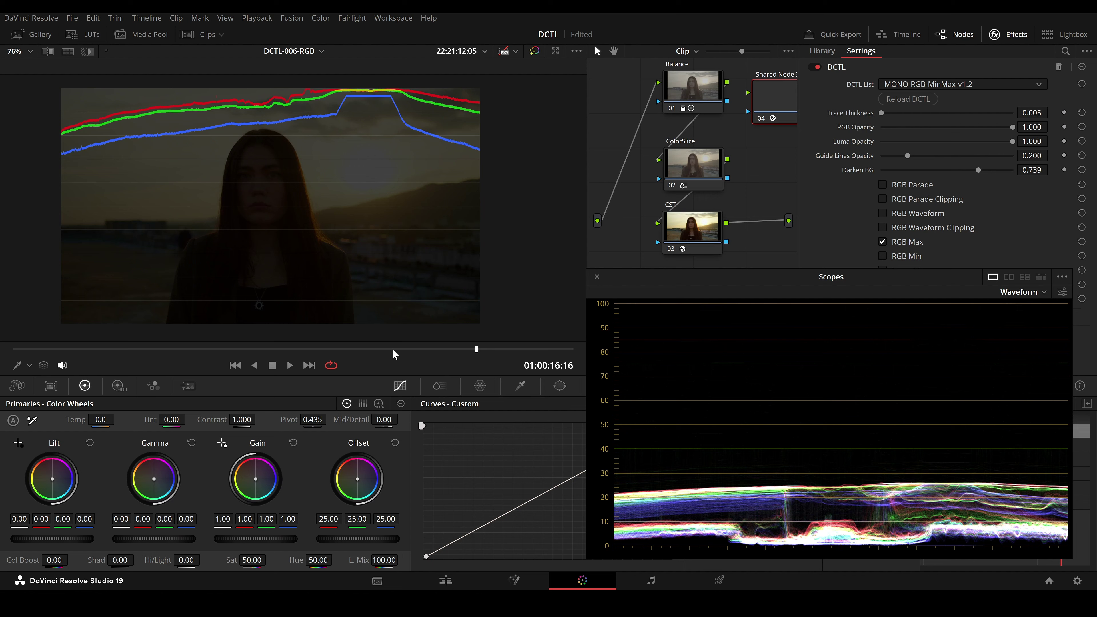
Scrub between 01:00:09:16 and 01:00:32:01, then compare other clips' traces in Lightbox.
left_click_drag(475, 349, 431, 353)
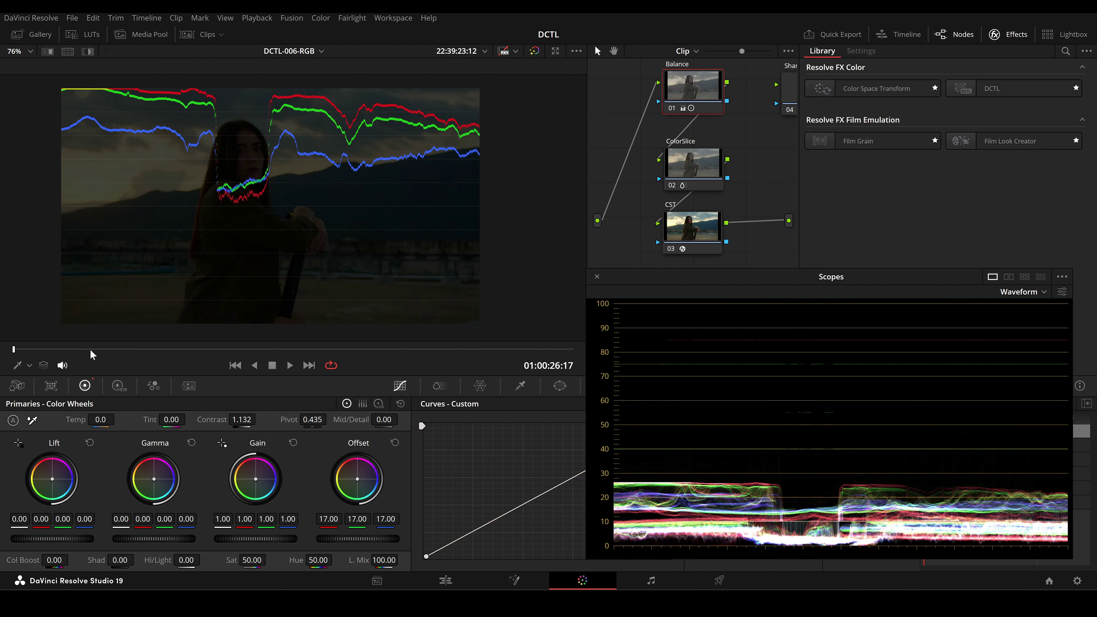
left_click_drag(70, 351, 119, 351)
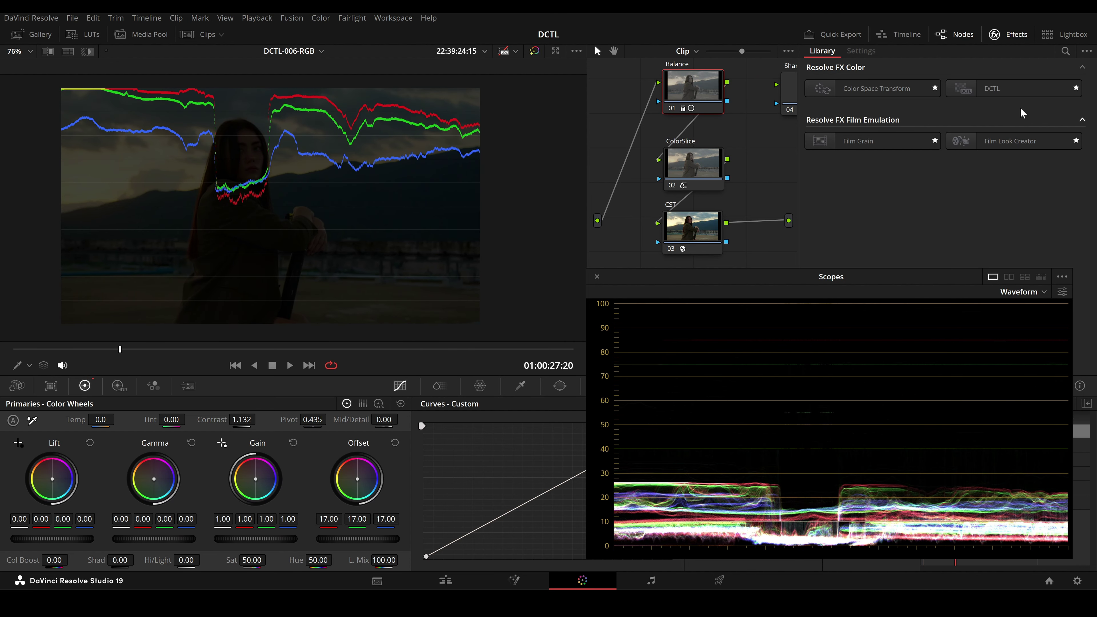
left_click(1068, 42)
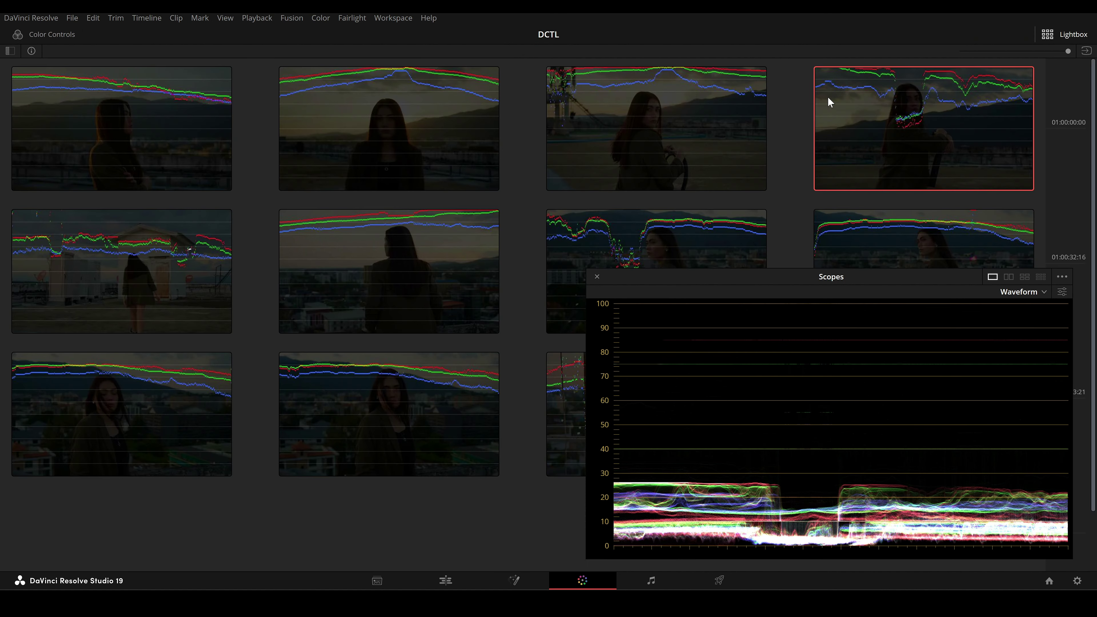
left_click(362, 259)
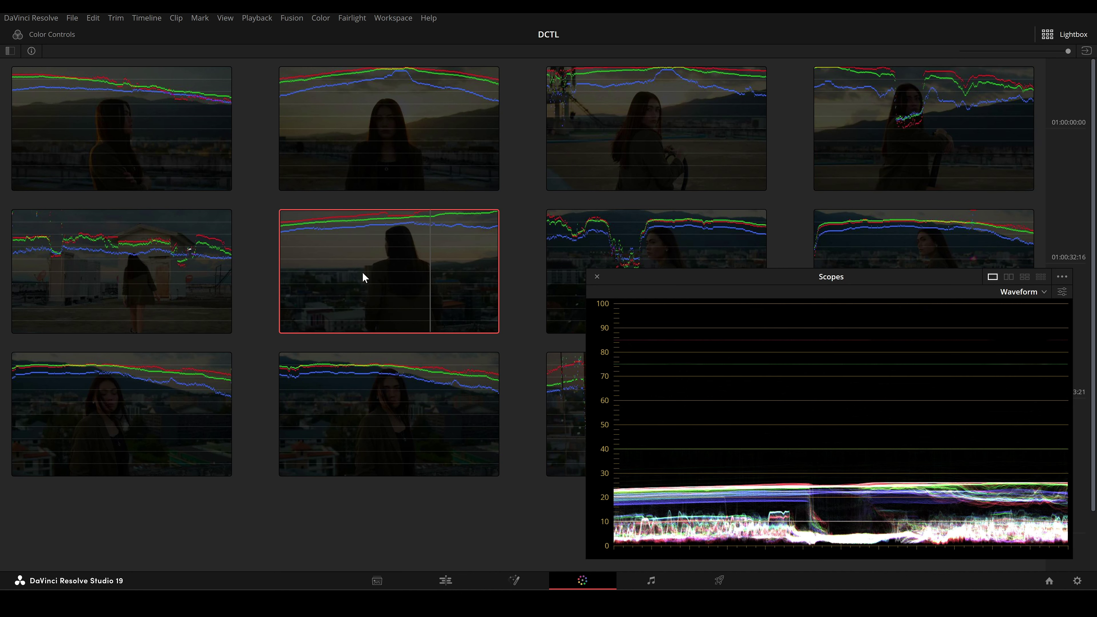
left_click(99, 279)
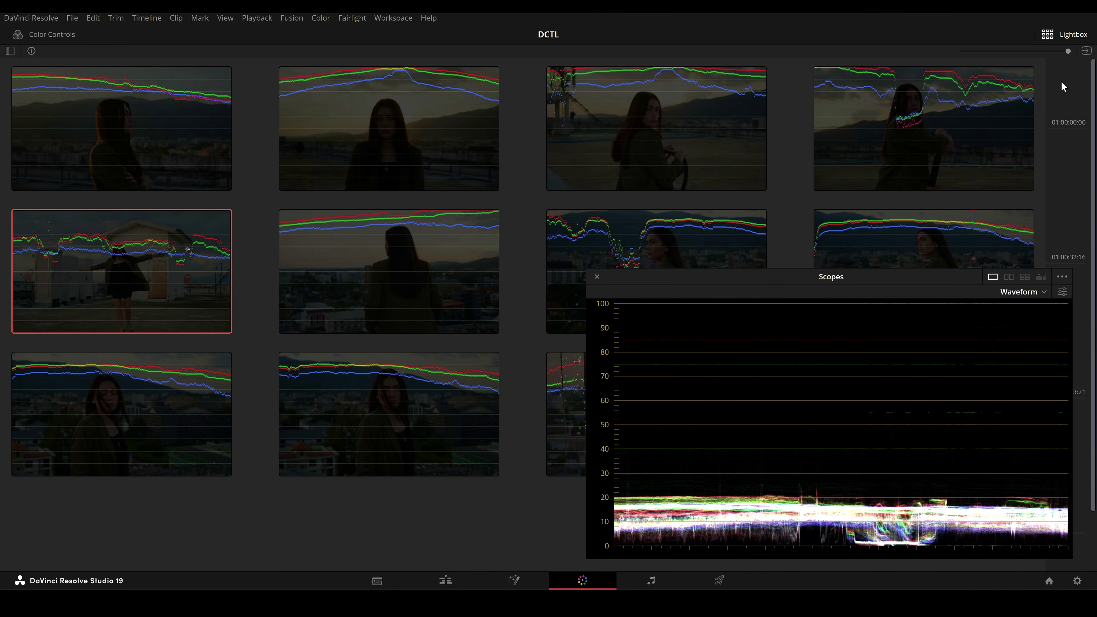
Deepen Darken BG to 0.865 and compare the darker RGB Max traces across clips.
left_click(1074, 35)
left_click_drag(978, 173, 996, 172)
left_click(1074, 35)
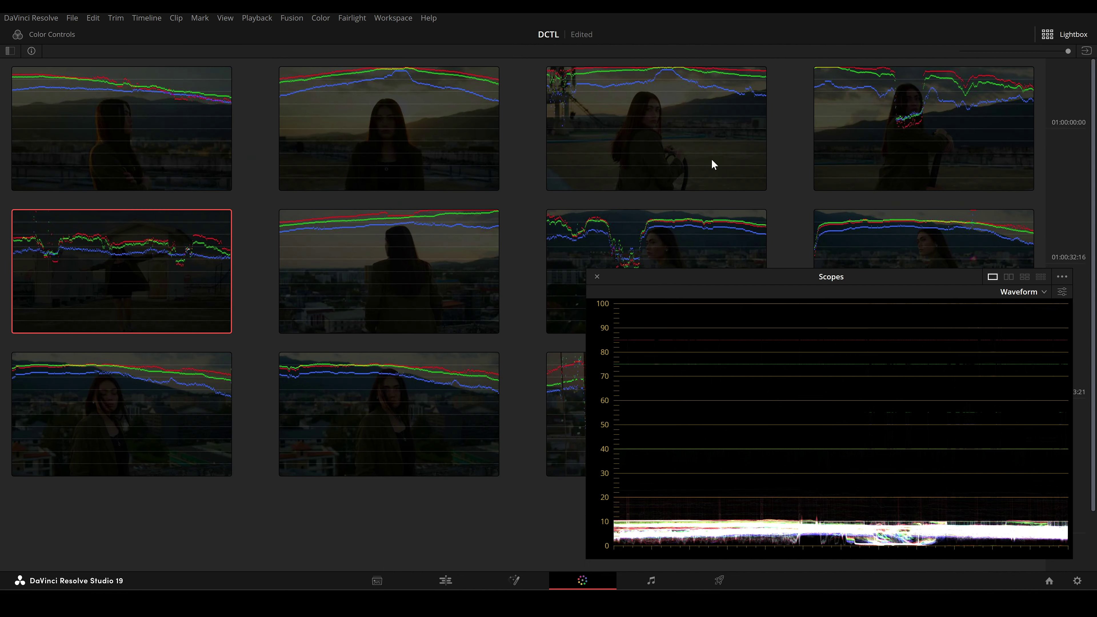
left_click(161, 395)
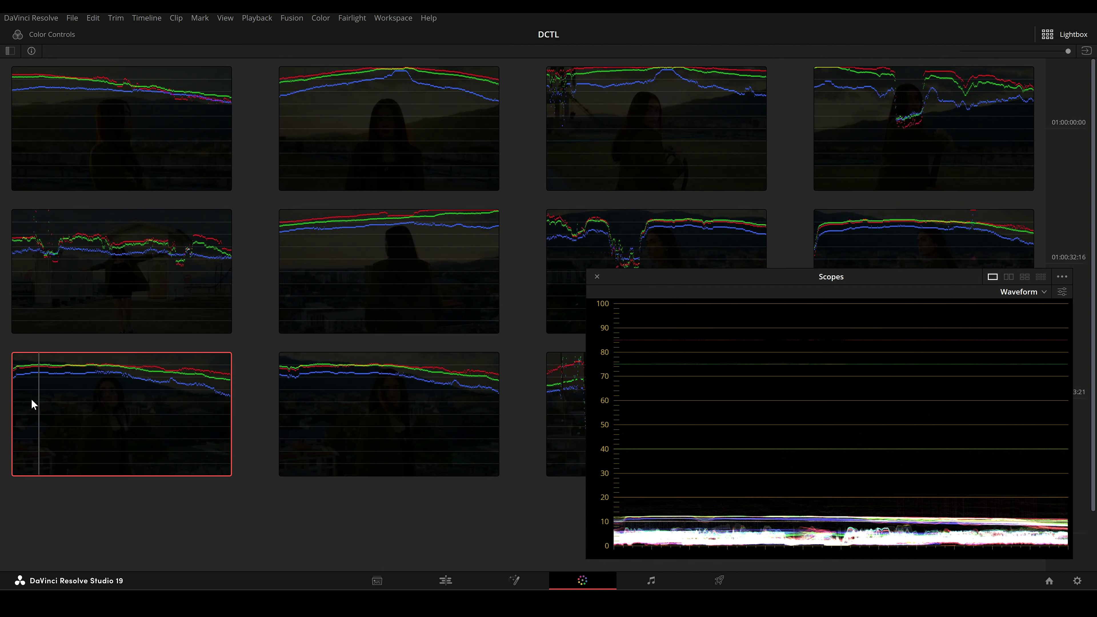
left_click_drag(656, 283, 747, 393)
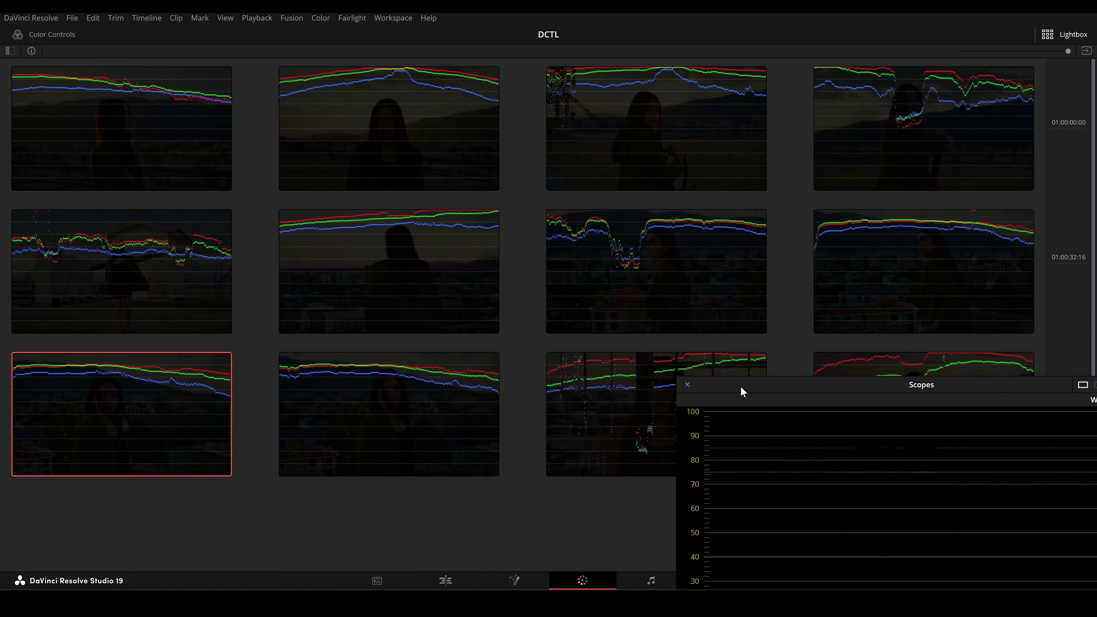
left_click(624, 286)
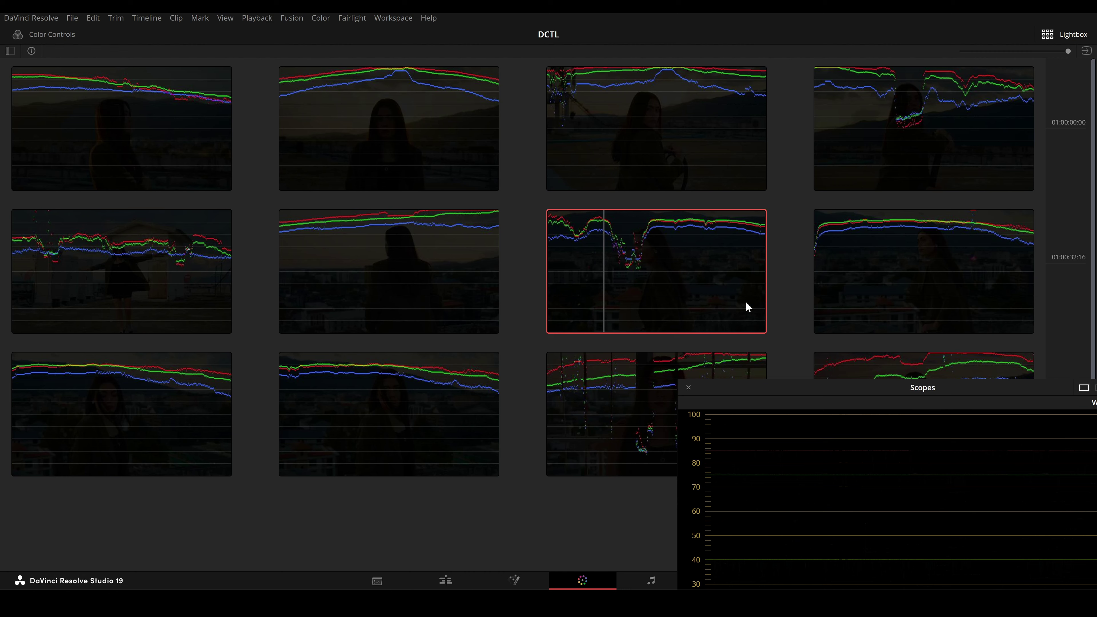
Enable the yellow Luma Max, magenta Luma Min and Luma Area traces, setting Luma Opacity to 0.487 and lowering Darken BG.
left_click(1088, 51)
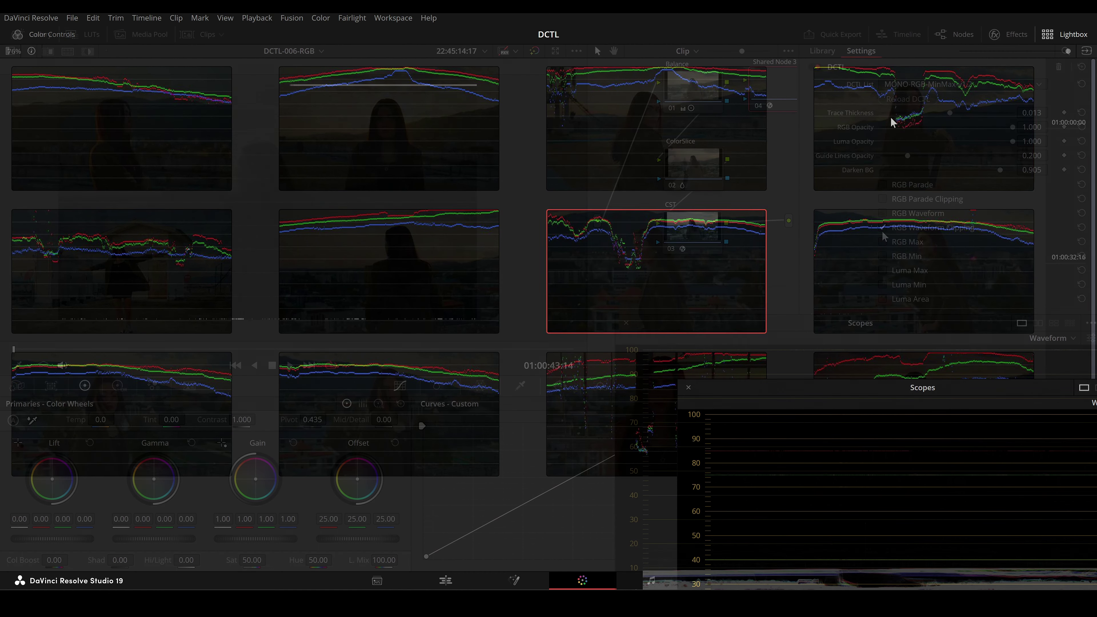
left_click(883, 270)
left_click(883, 285)
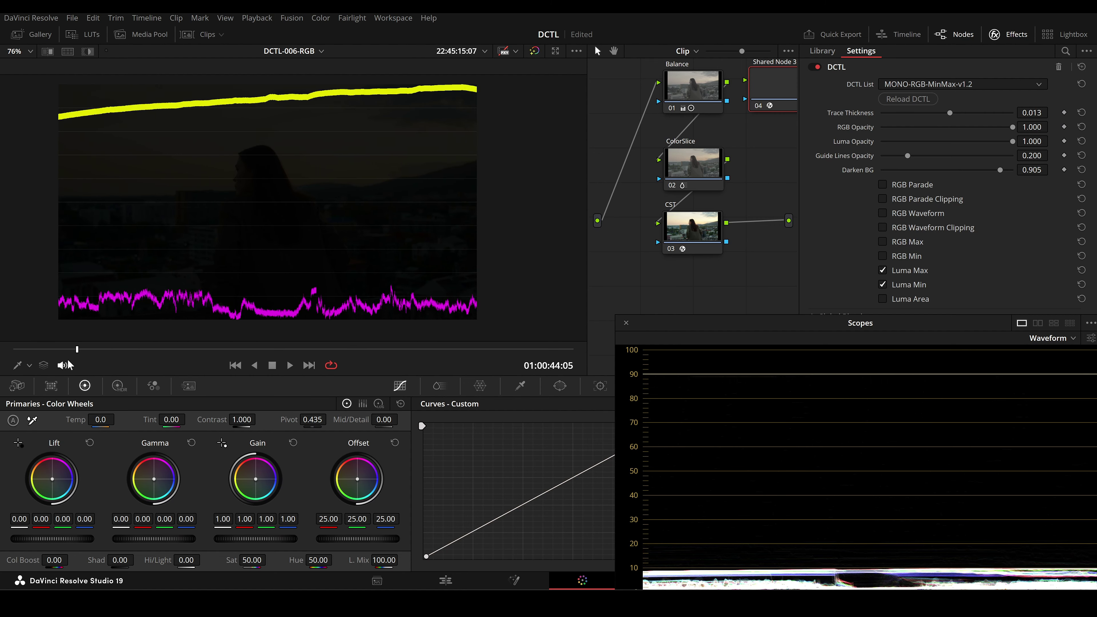
left_click(898, 299)
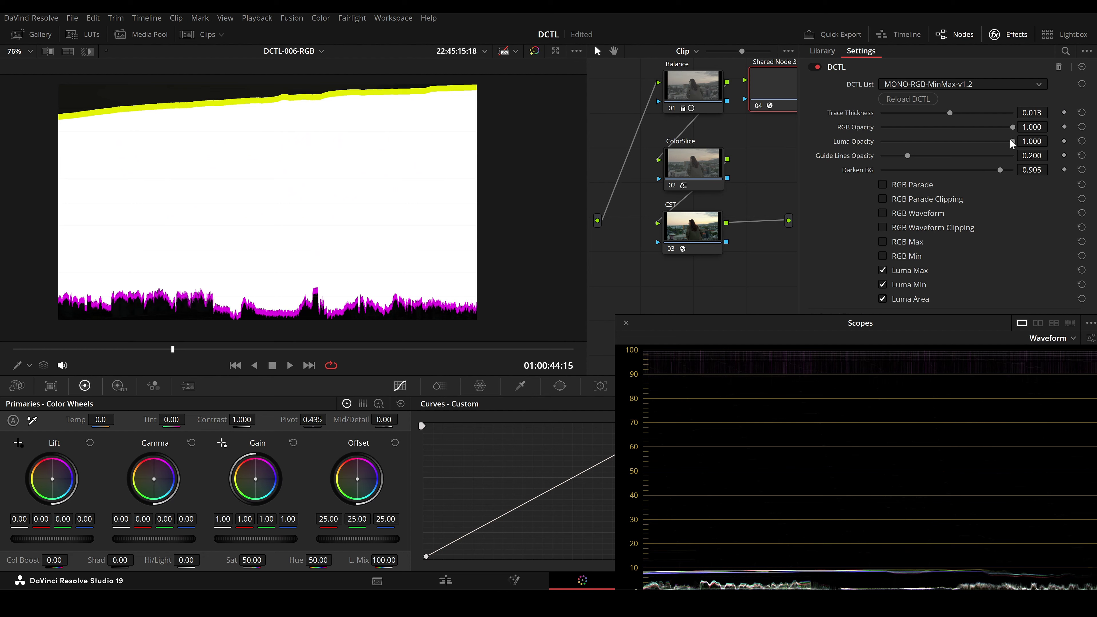
left_click_drag(1013, 142, 946, 146)
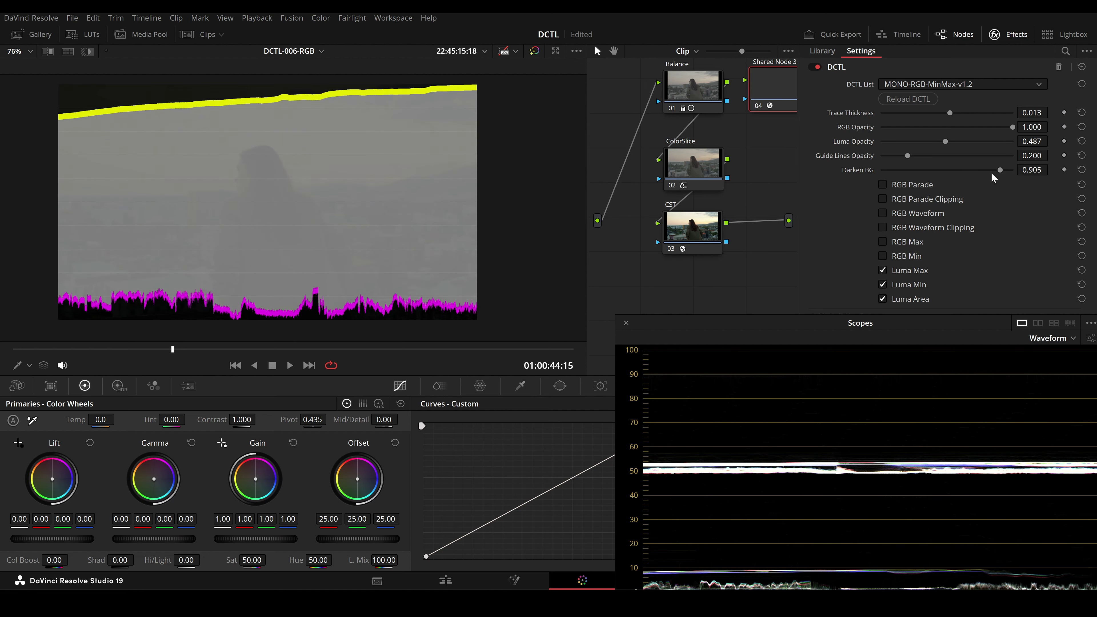
left_click_drag(1000, 171, 969, 177)
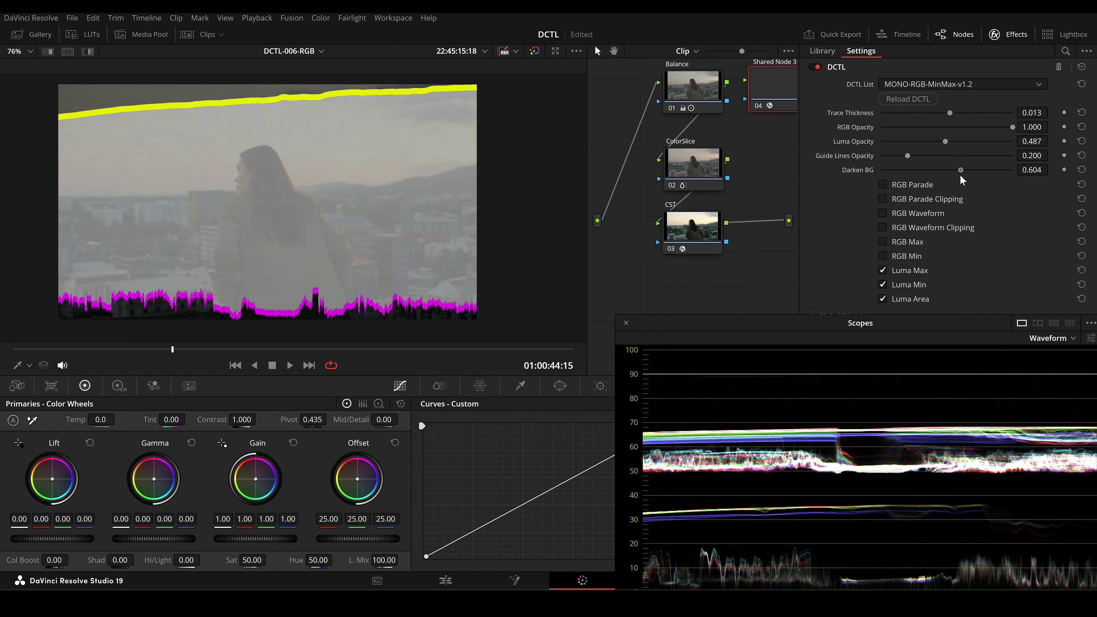
Compare the luma overlay across clips in the Lightbox with Scopes closed, selecting several middle- and bottom-row clips.
left_click(1075, 38)
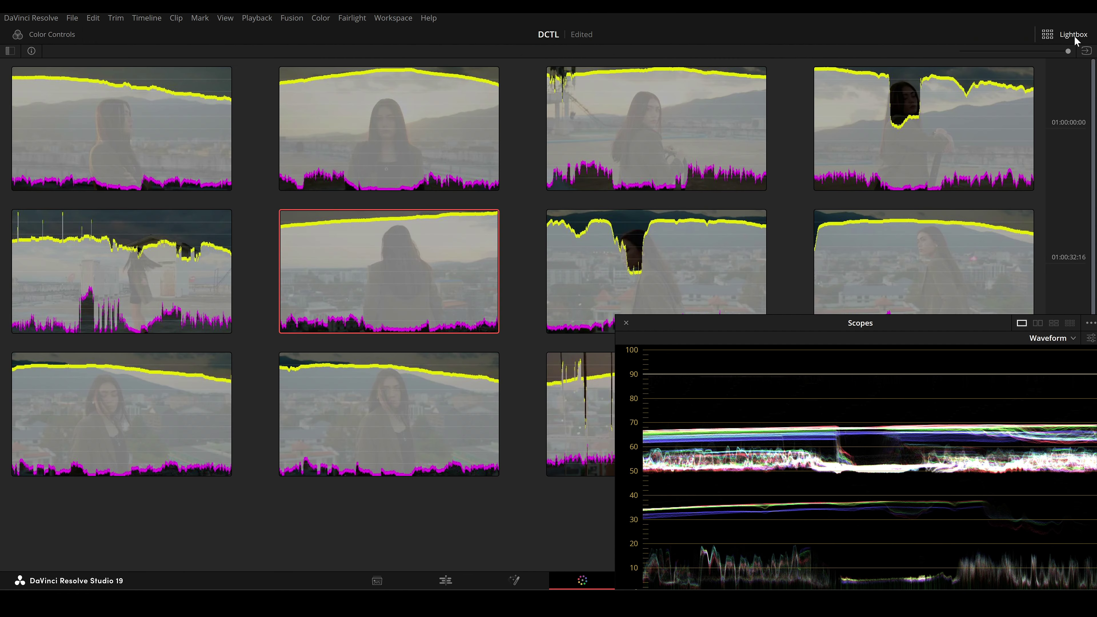
left_click(626, 323)
left_click(612, 278)
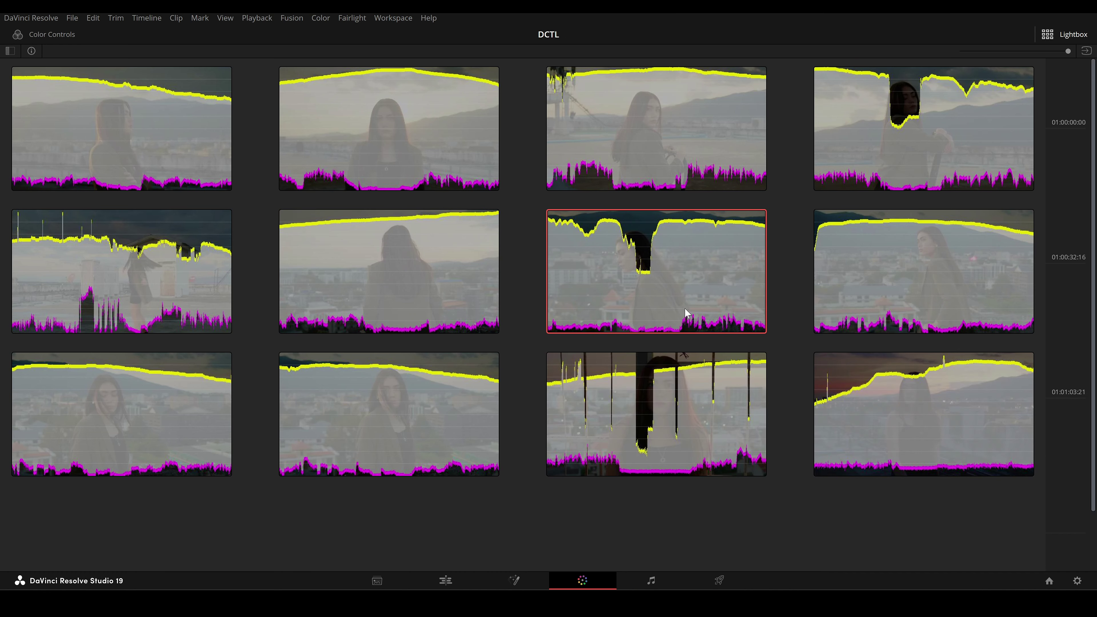
left_click(616, 410)
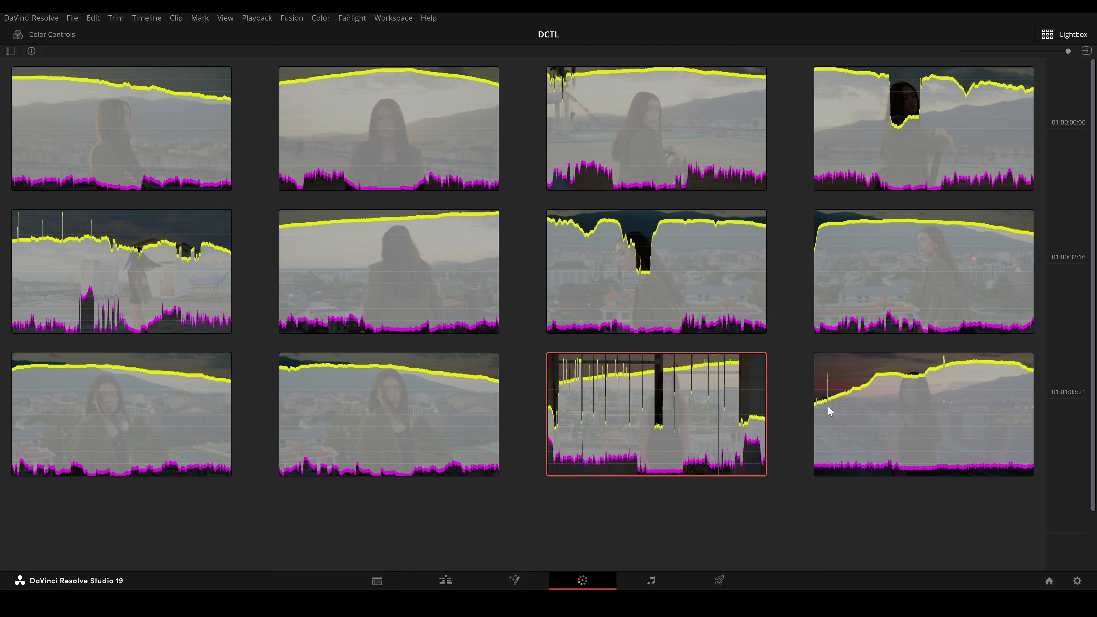
left_click(475, 410)
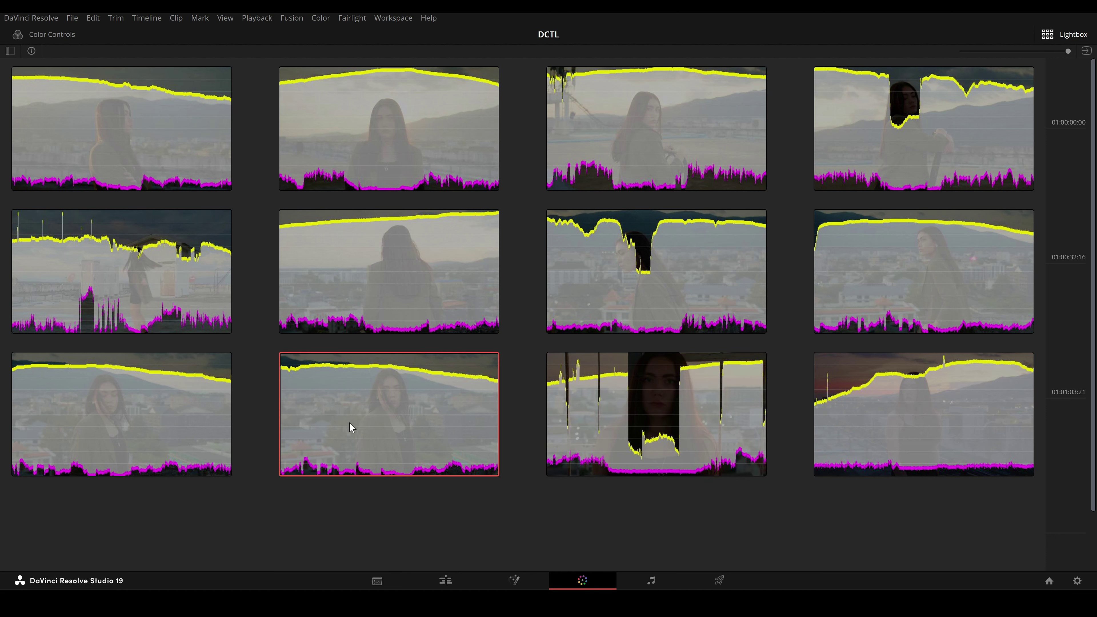
left_click(154, 432)
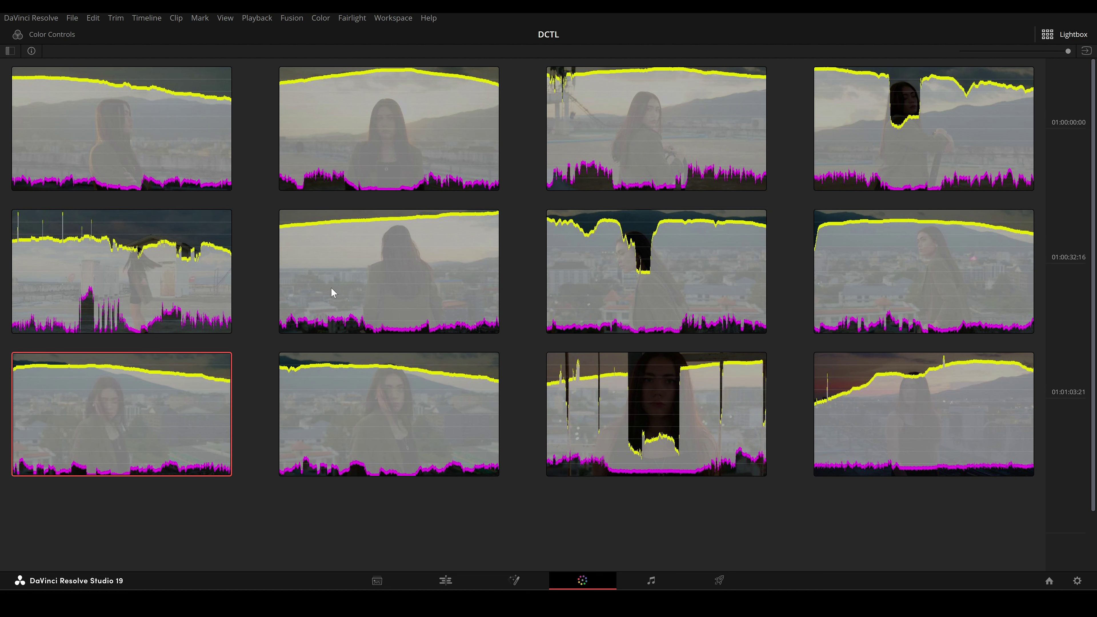
left_click(99, 291)
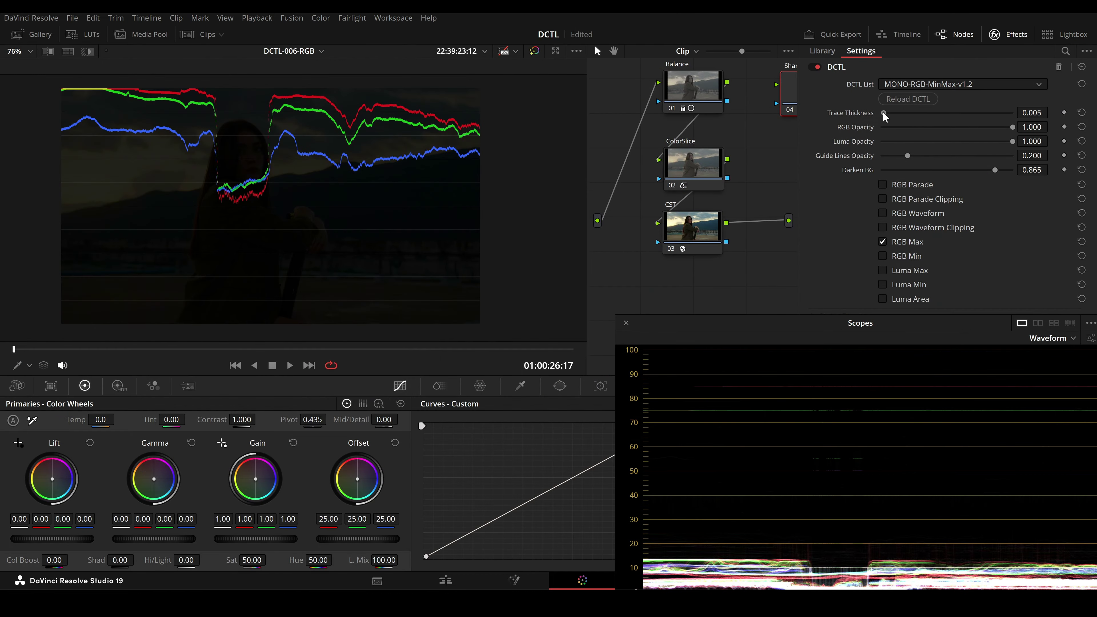
Thicken the RGB max traces to 0.013, then shift the image and return to an earlier frame.
left_click_drag(881, 113, 952, 114)
mouse_move(388, 161)
left_mouse_down()
mouse_move(331, 189)
mouse_move(361, 185)
left_mouse_up()
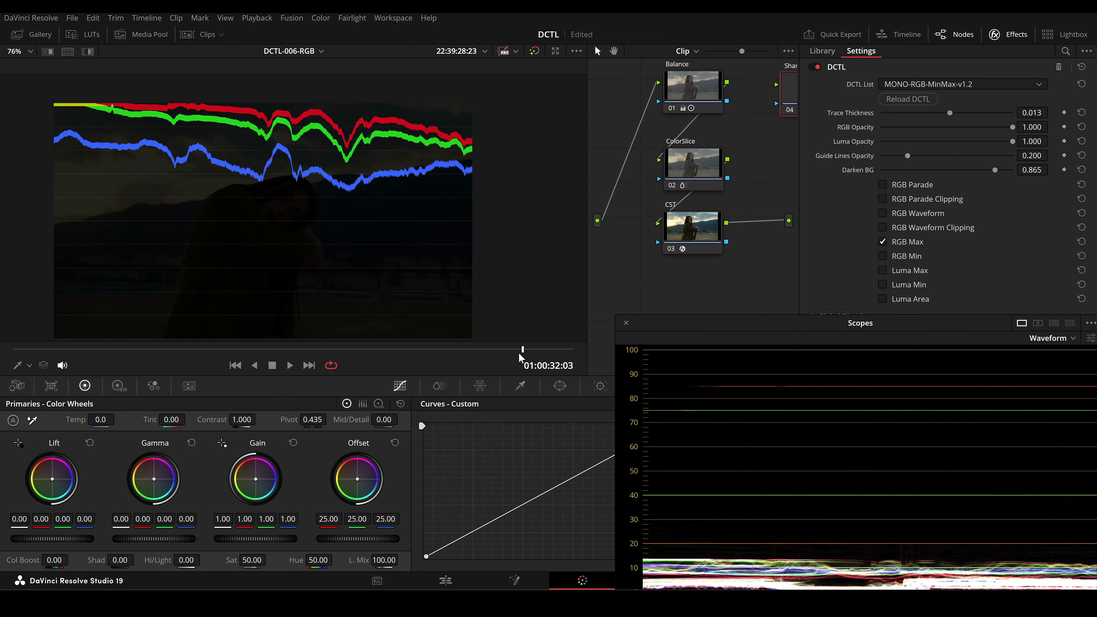
left_click(136, 350)
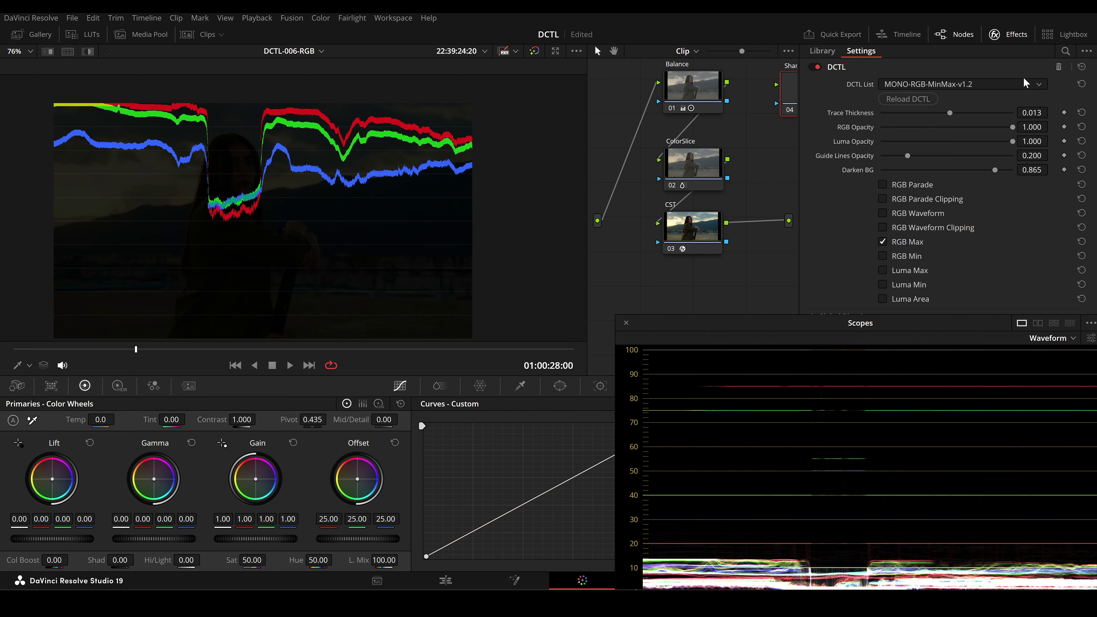
Pick another clip from the Lightbox and dim its RGB parade overlay to 0.339 opacity.
left_click(1067, 35)
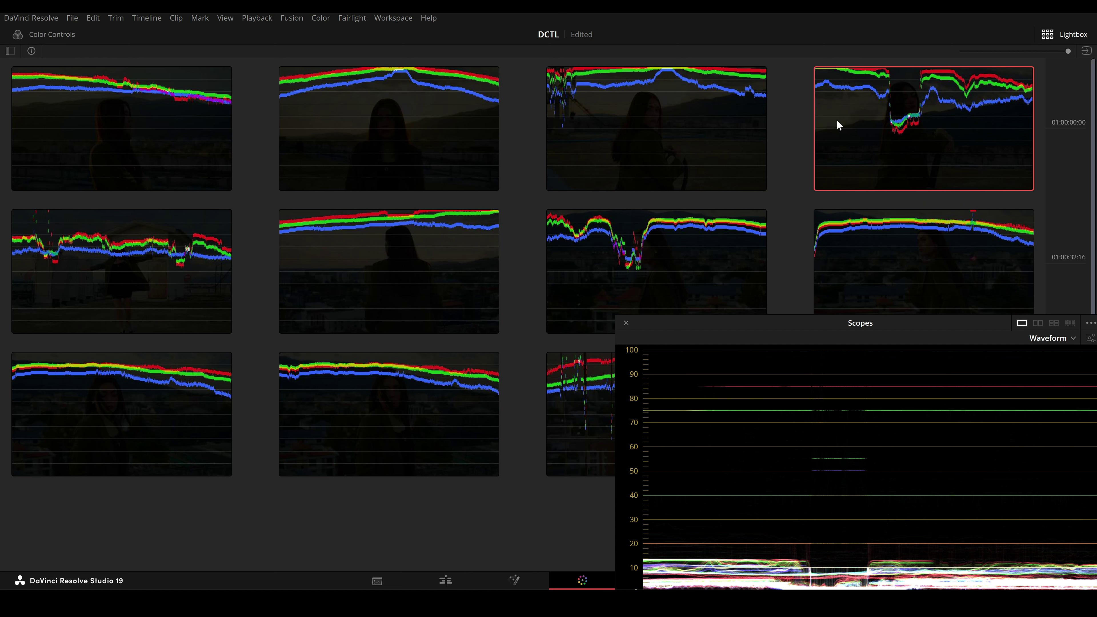
left_click(462, 276)
left_click(662, 273)
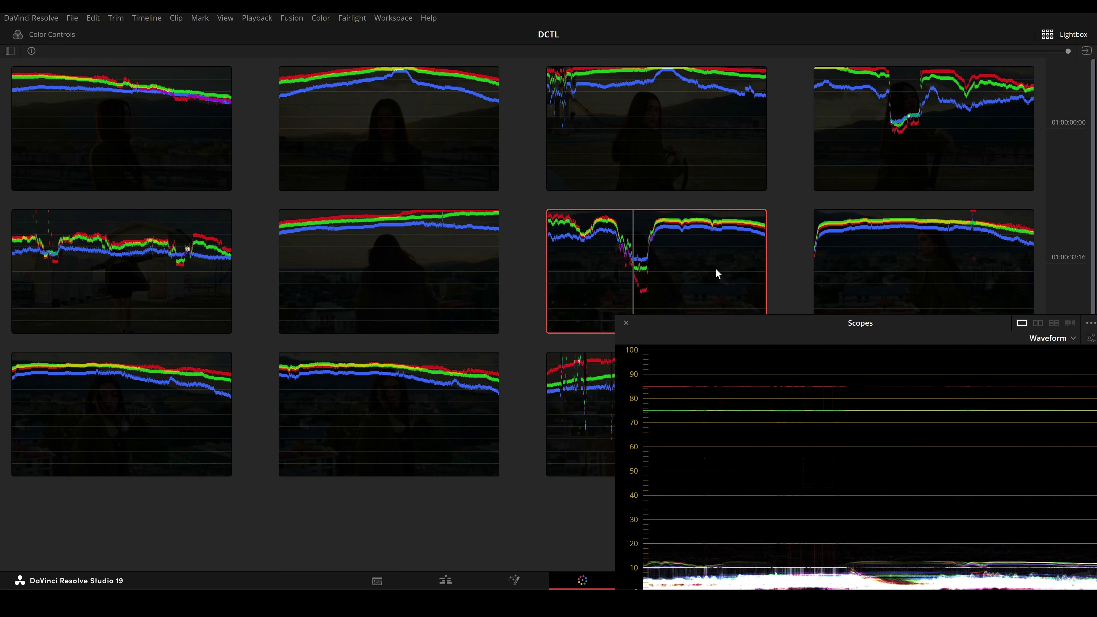
left_click(1075, 39)
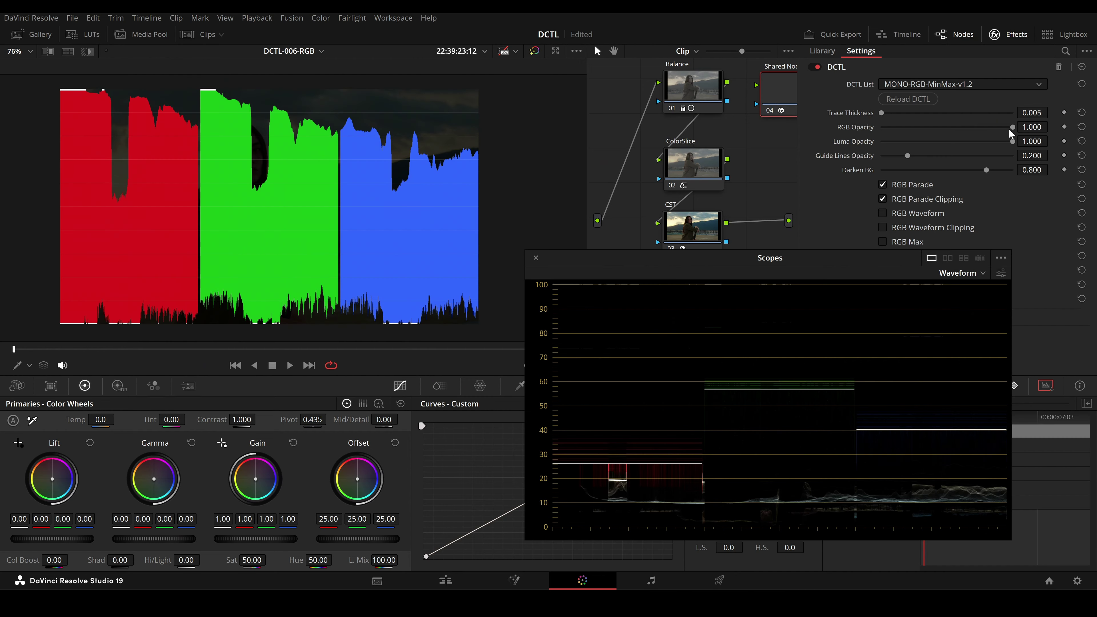
left_click_drag(1012, 127, 865, 162)
Check the parade on all clips with Scopes closed, then raise Guide Lines Opacity to 1.000.
left_click(1064, 34)
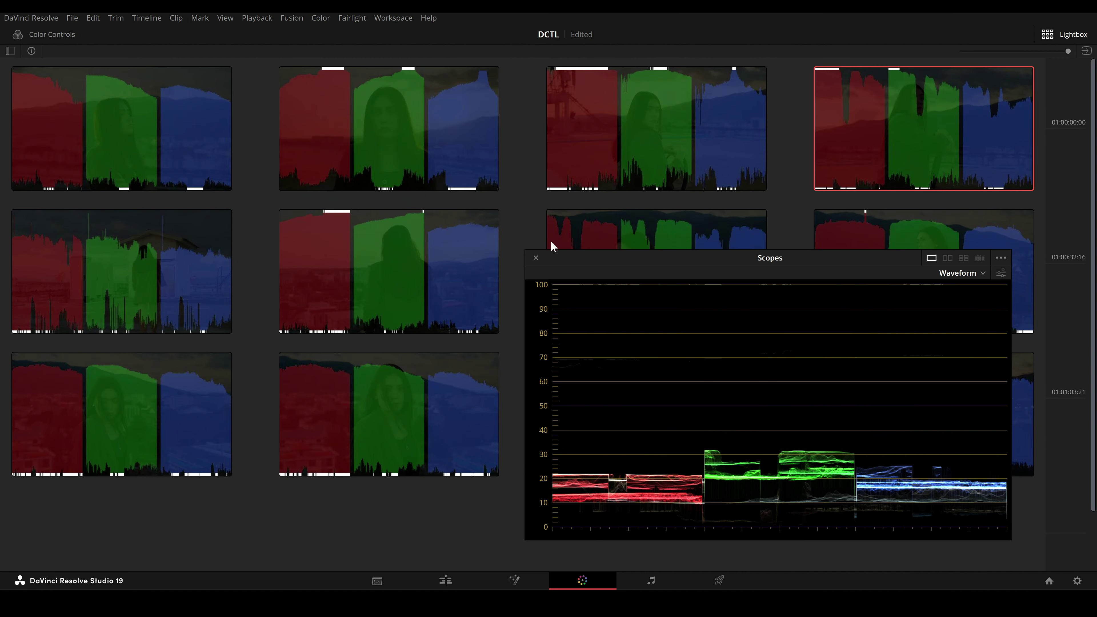
left_click(536, 258)
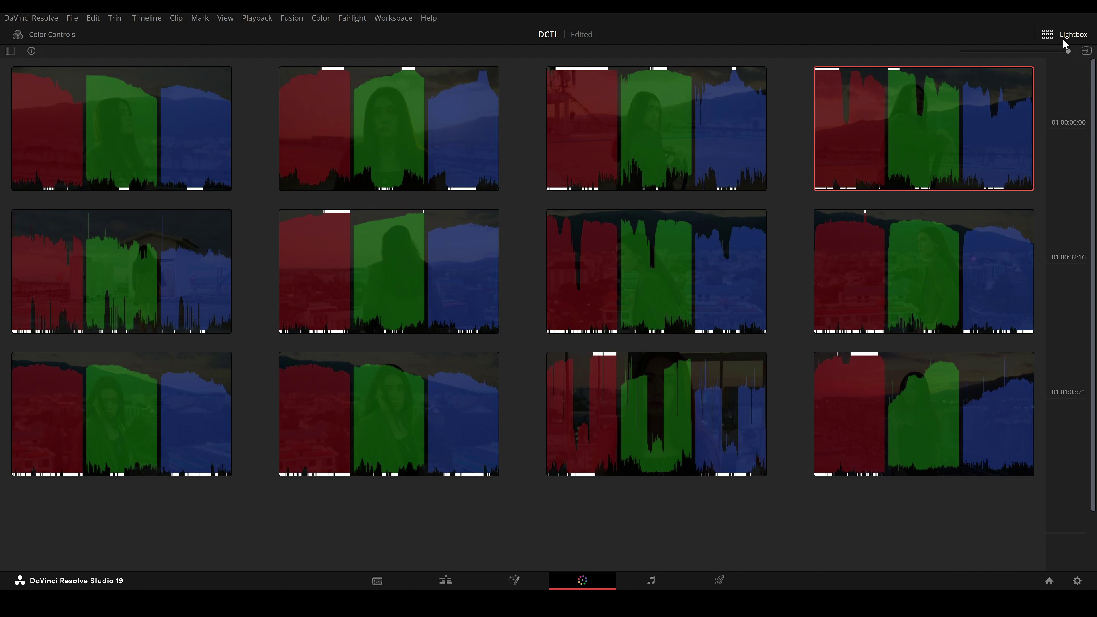
left_click(1063, 37)
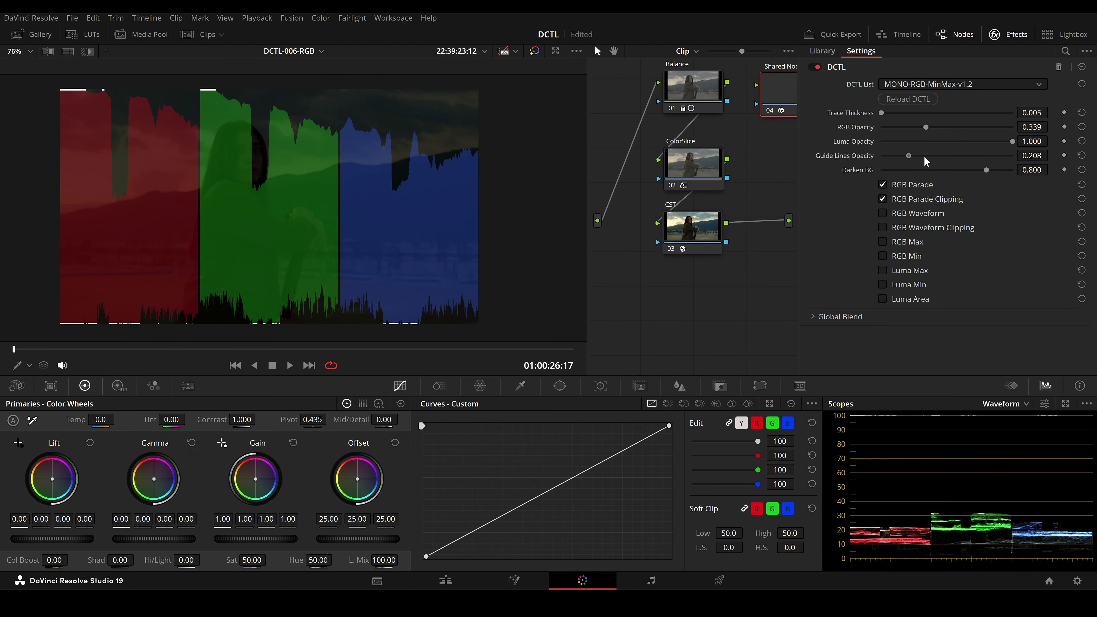
left_click_drag(931, 158, 1005, 155)
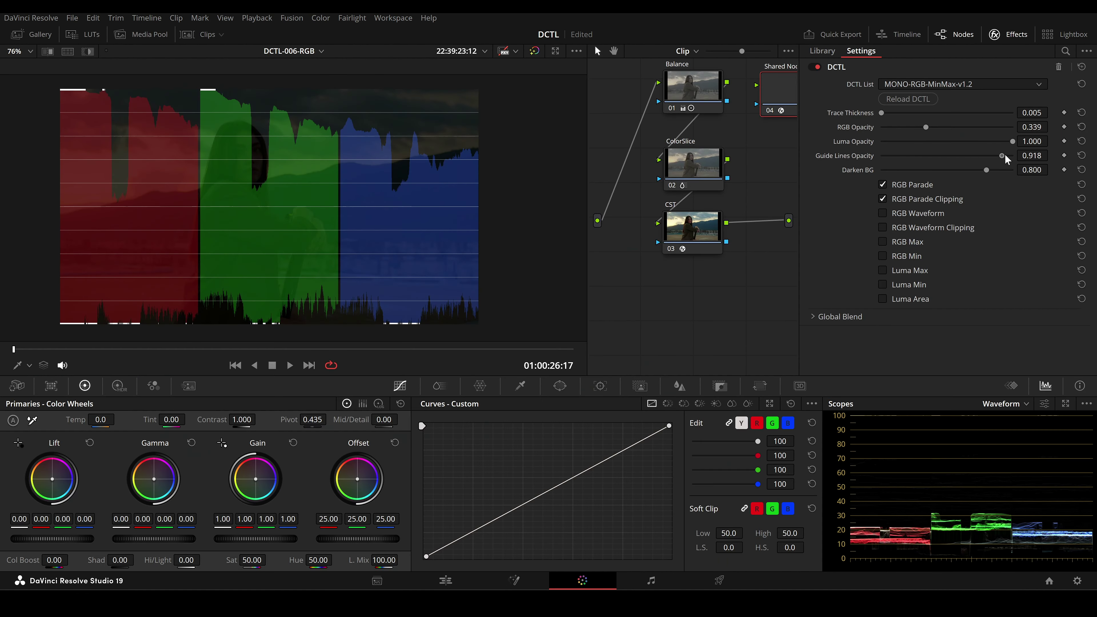
Review the clips again, then set Darken BG to 0 and RGB Opacity to 1.
left_click(1070, 39)
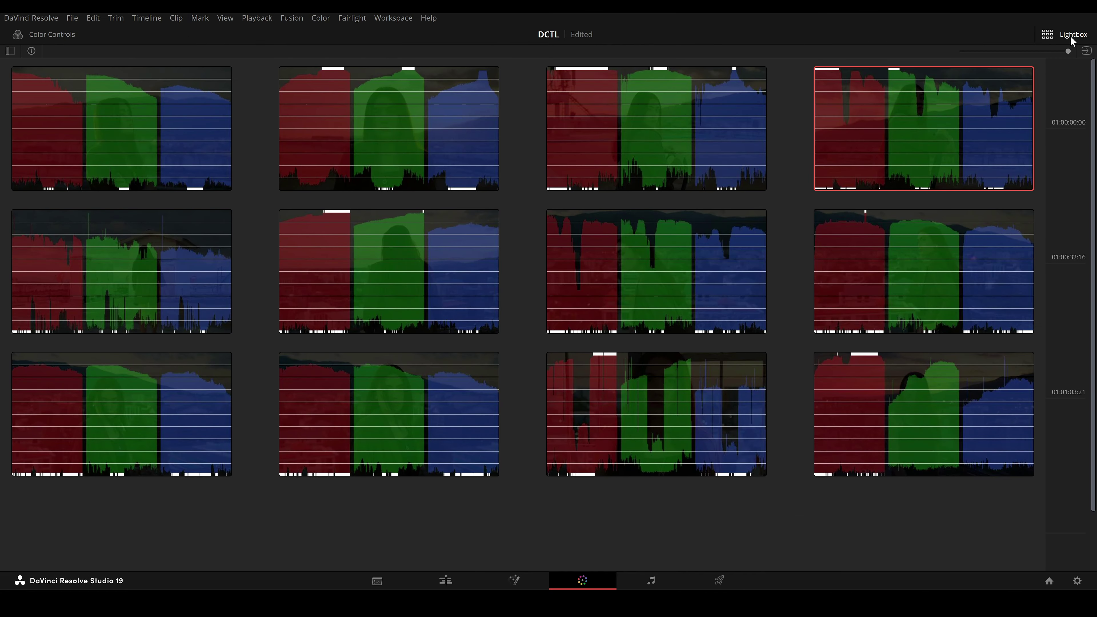
left_click(1071, 37)
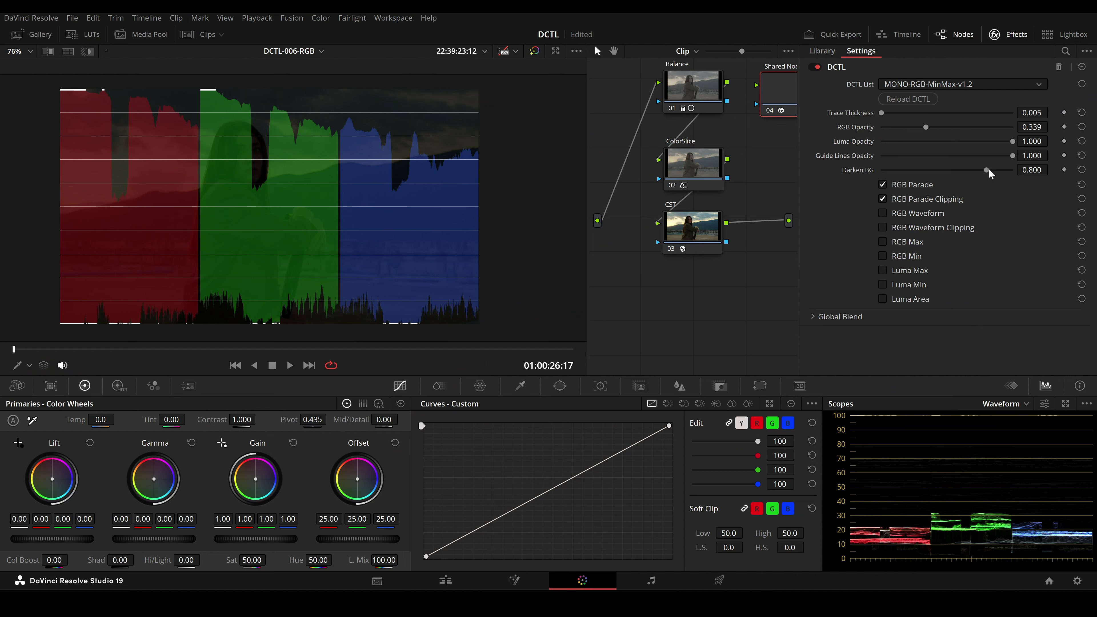
left_click_drag(990, 173, 879, 184)
left_click_drag(929, 130, 1029, 133)
Select the middle-row second clip from the Lightbox and set Darken BG to 1 for a full black background.
left_click(1071, 37)
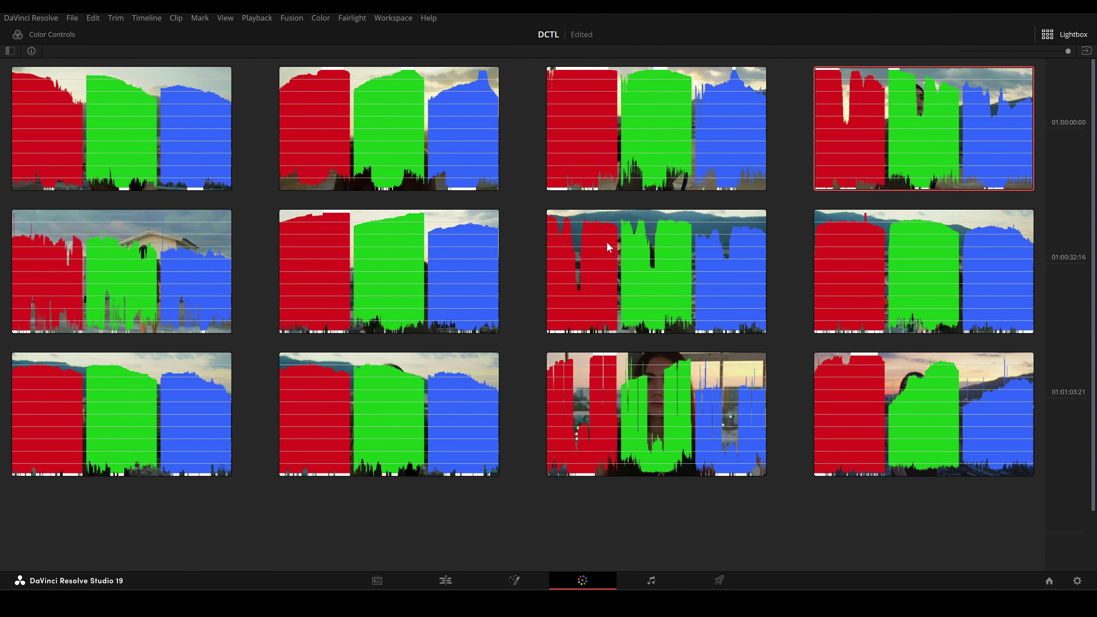
left_click(379, 308)
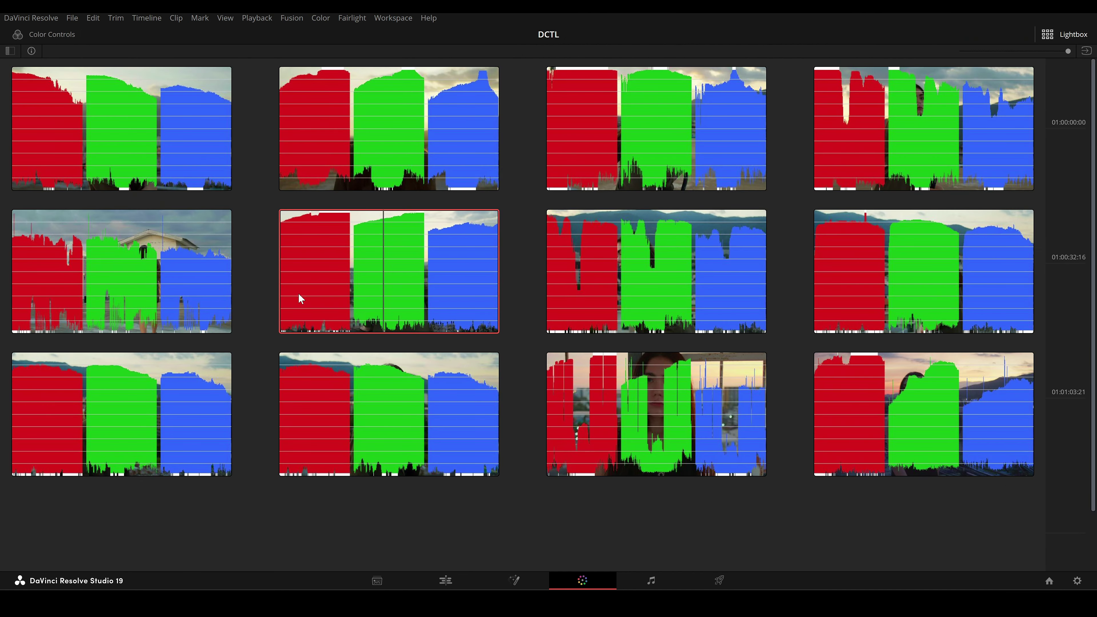
left_click(1063, 36)
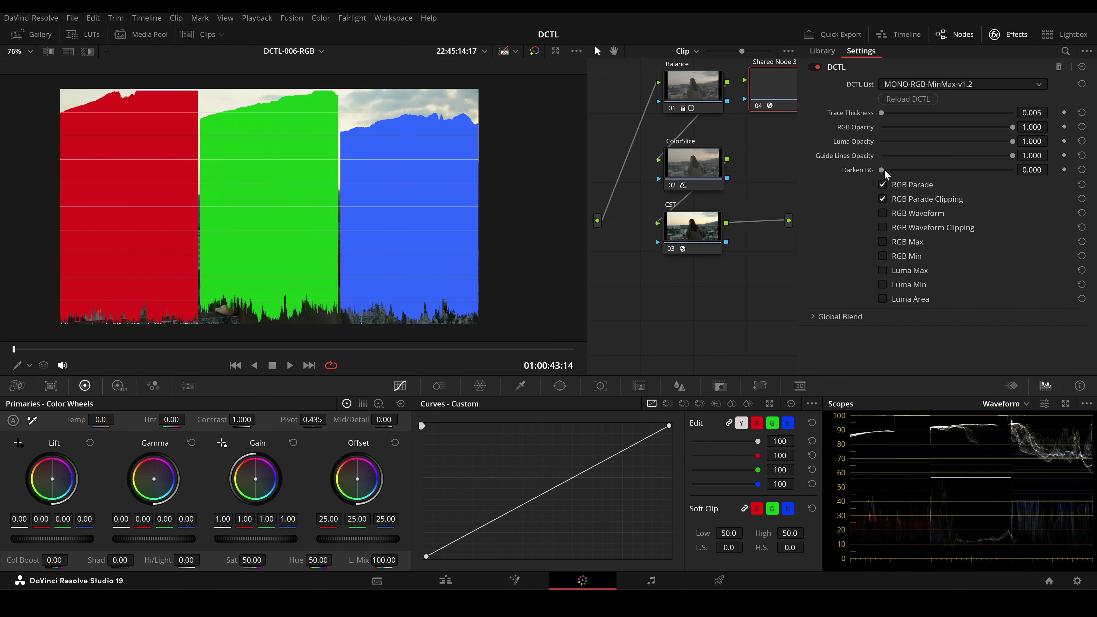
left_click_drag(884, 171, 1037, 177)
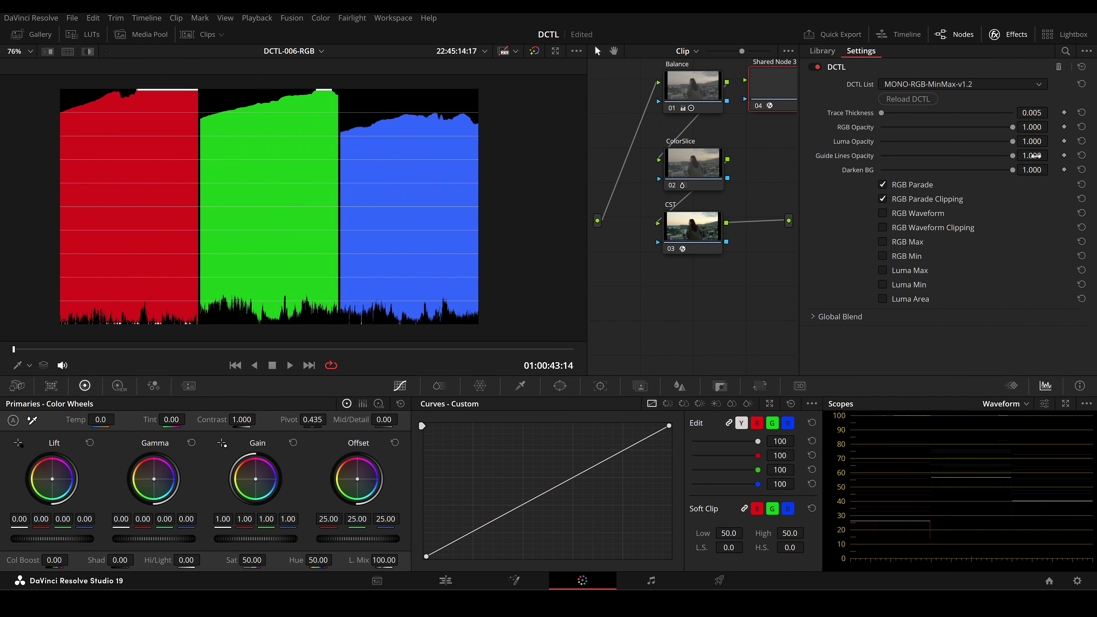